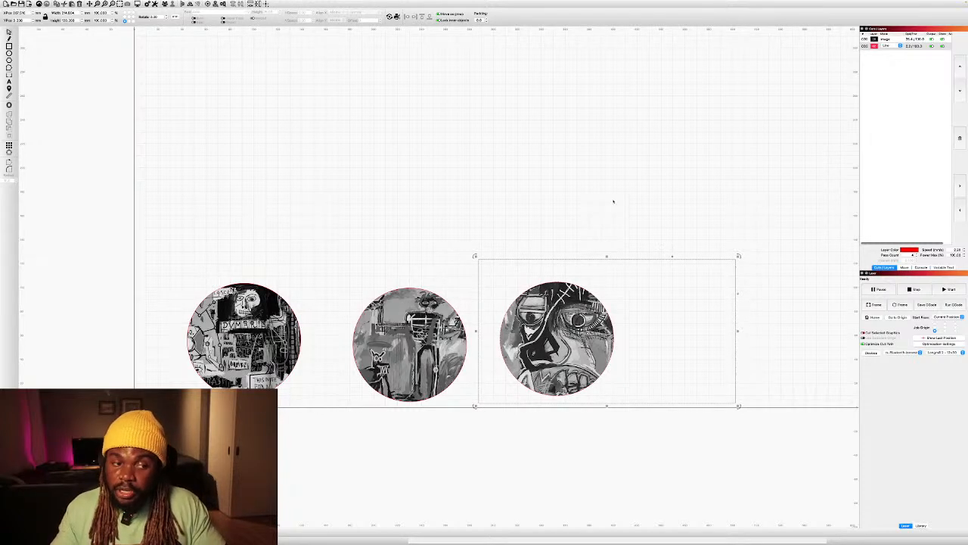
Delete all three circle-masked paintings from the workspace.
drag(793, 227, 140, 394)
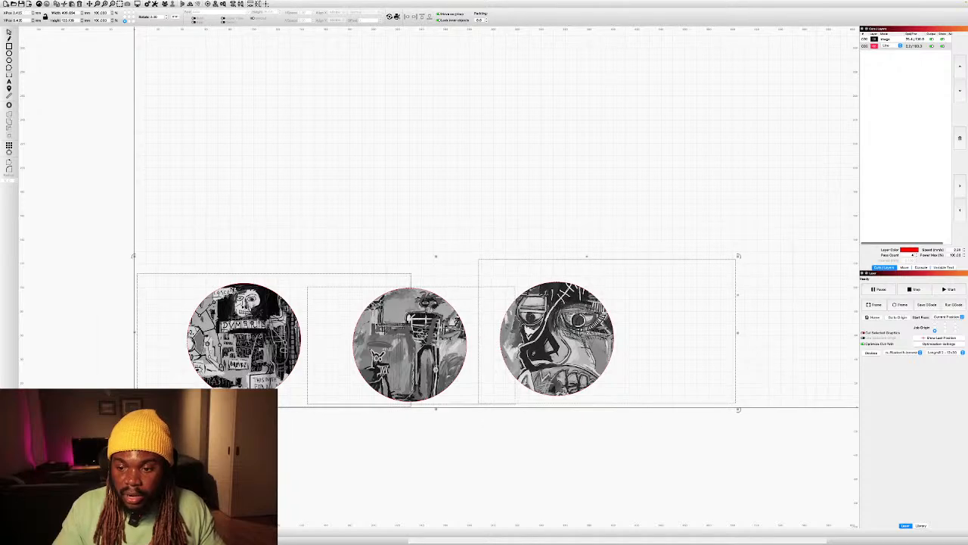
key(Delete)
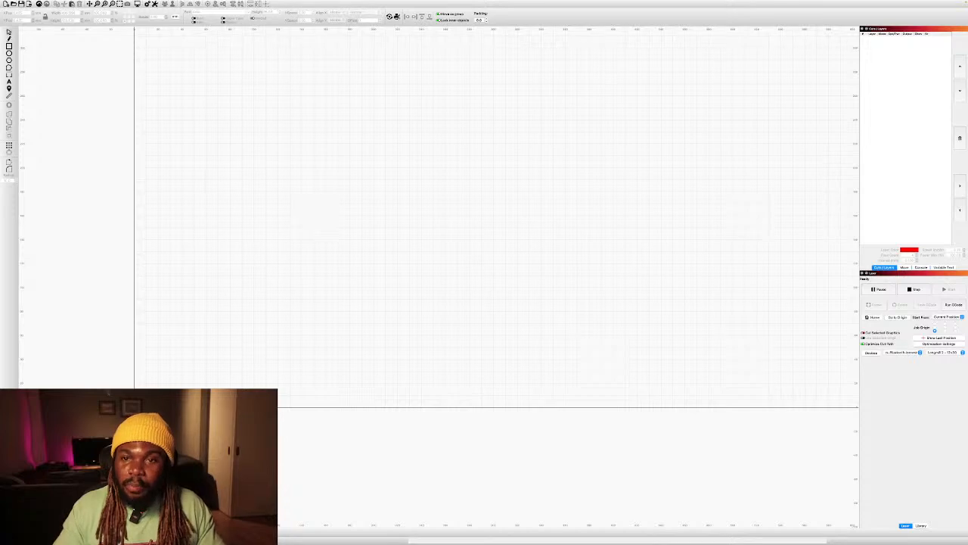
Import the wide skull-and-text painting PNG from the project folder.
mouse_move(20, 2)
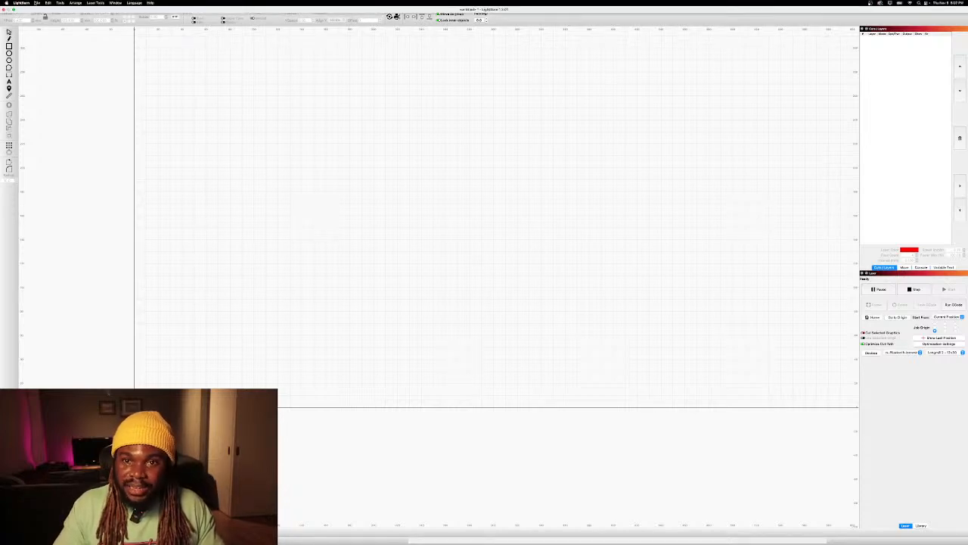
click(36, 3)
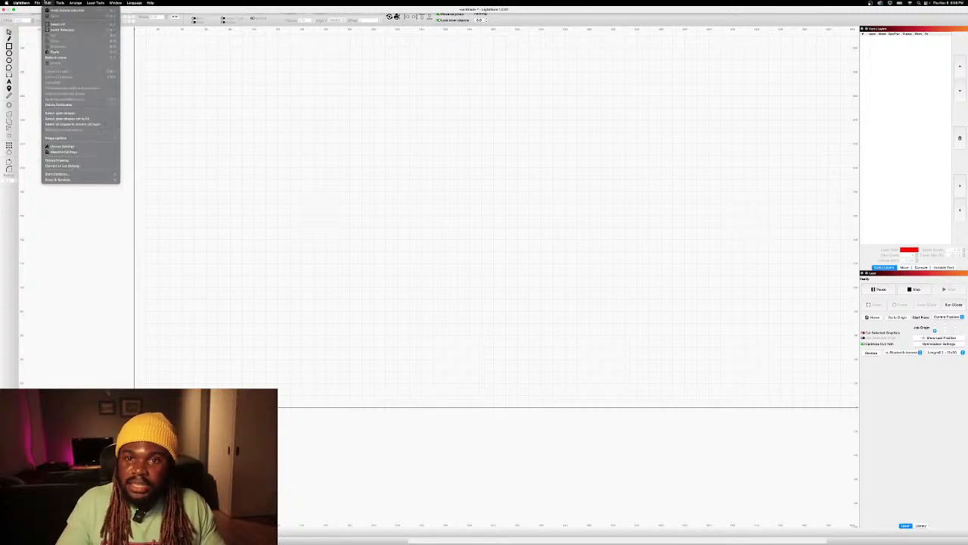
click(45, 29)
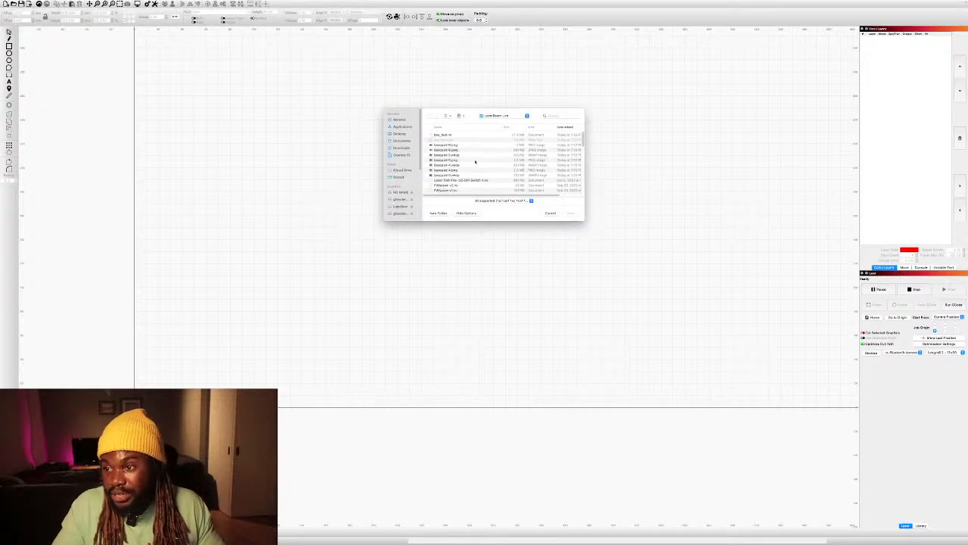
click(452, 145)
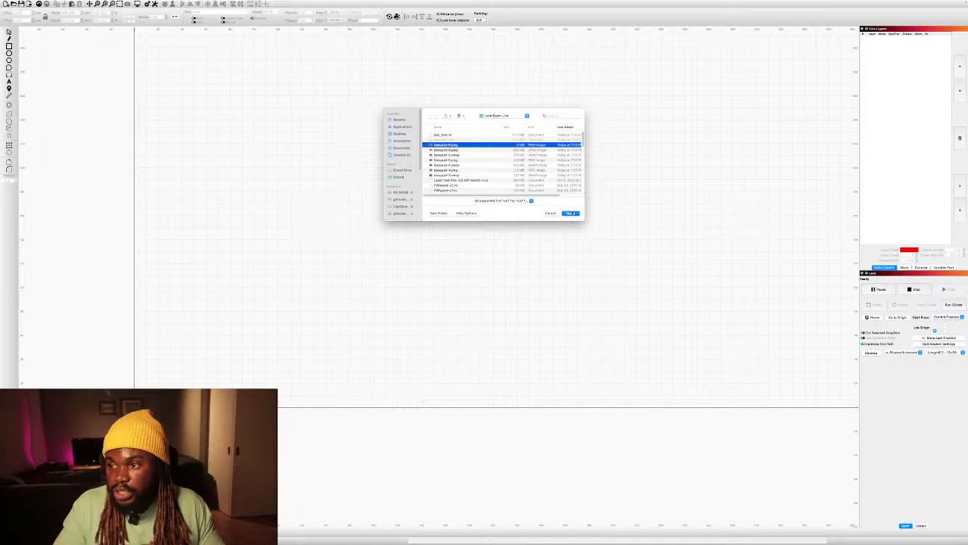
click(572, 214)
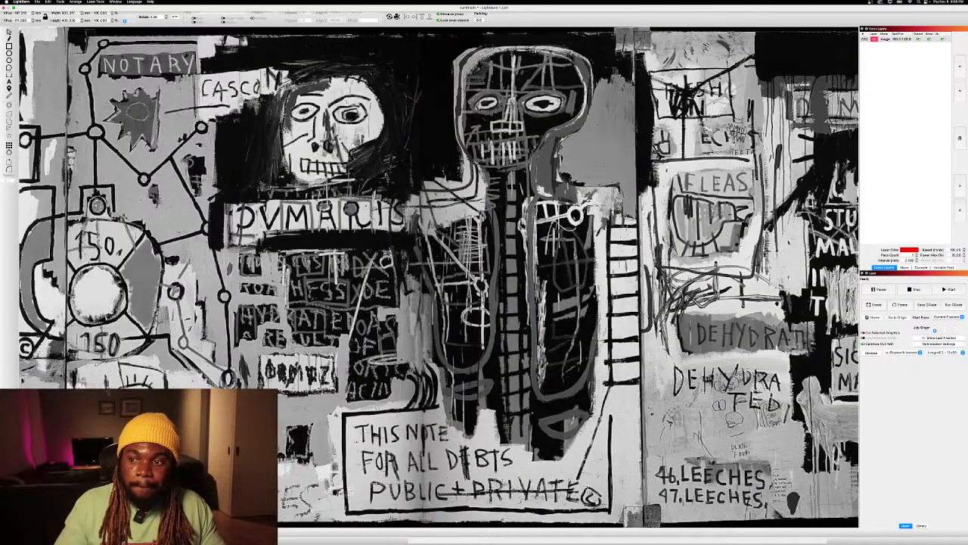
Scale the imported skull-and-text painting down and place it near the lower-left corner of the work area.
scroll(335, 185, up, 5)
scroll(335, 178, down, 5)
scroll(328, 206, down, 5)
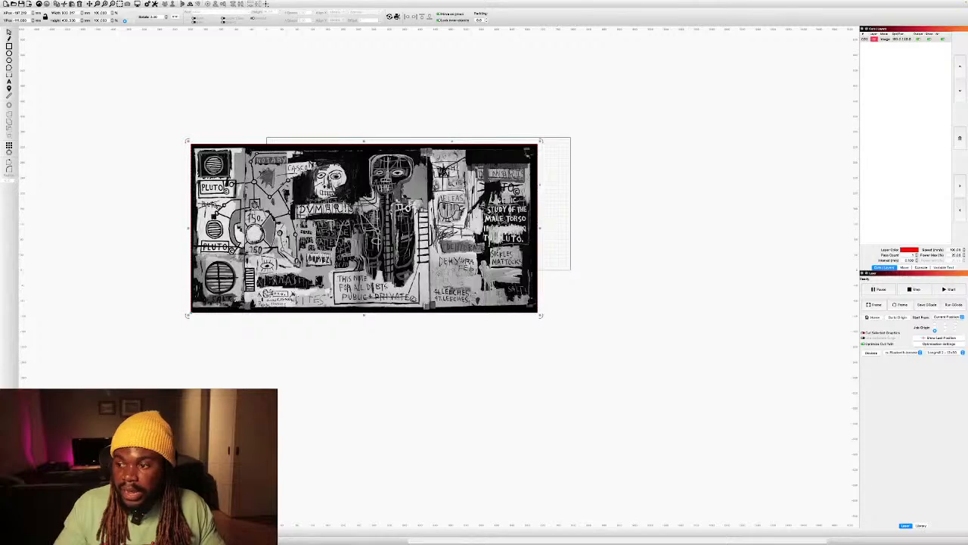
drag(541, 314, 187, 196)
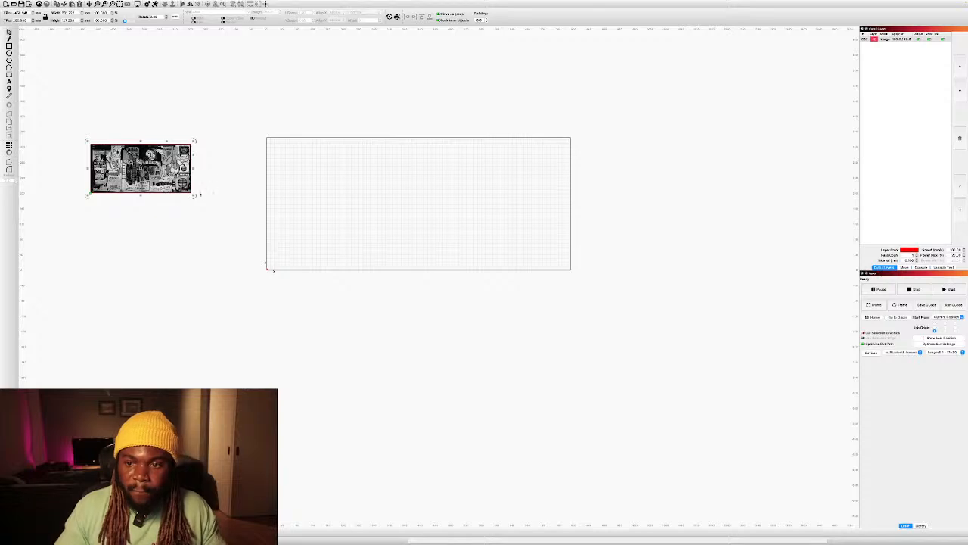
drag(195, 196, 328, 254)
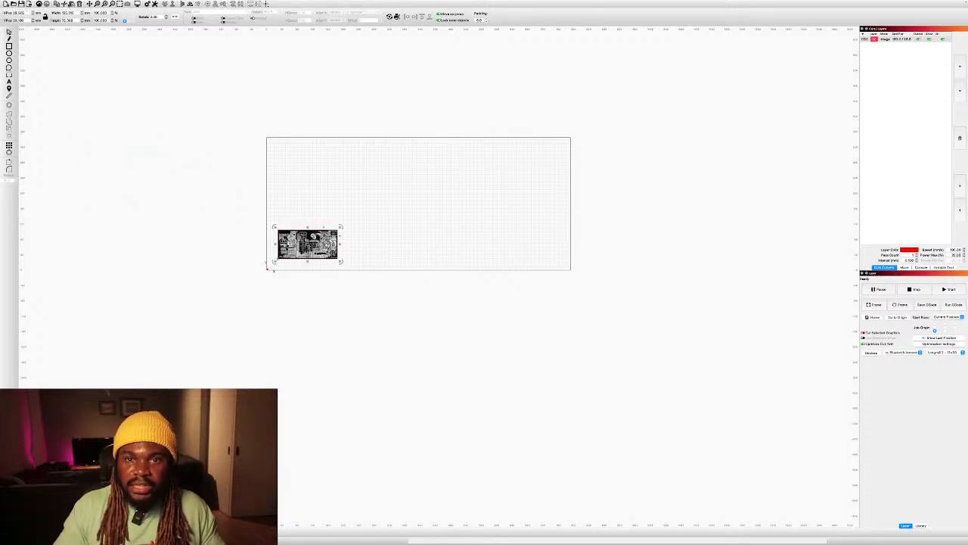
Import the large-face painting PNG and shrink it beside the first painting.
click(37, 3)
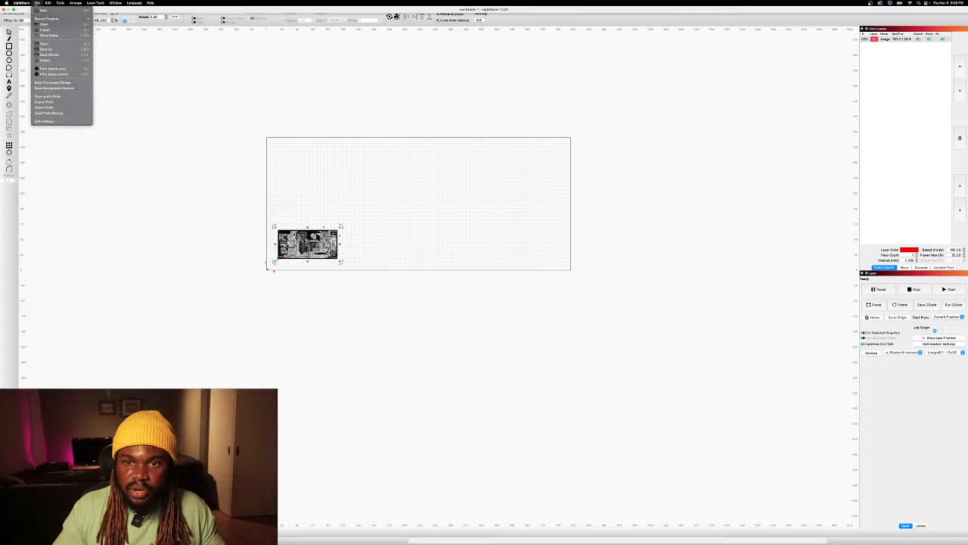
click(79, 29)
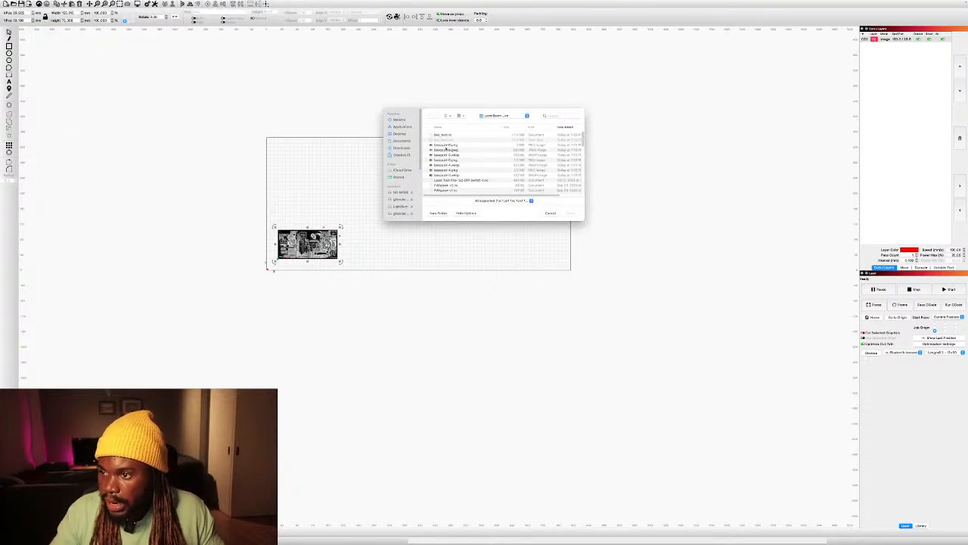
click(447, 147)
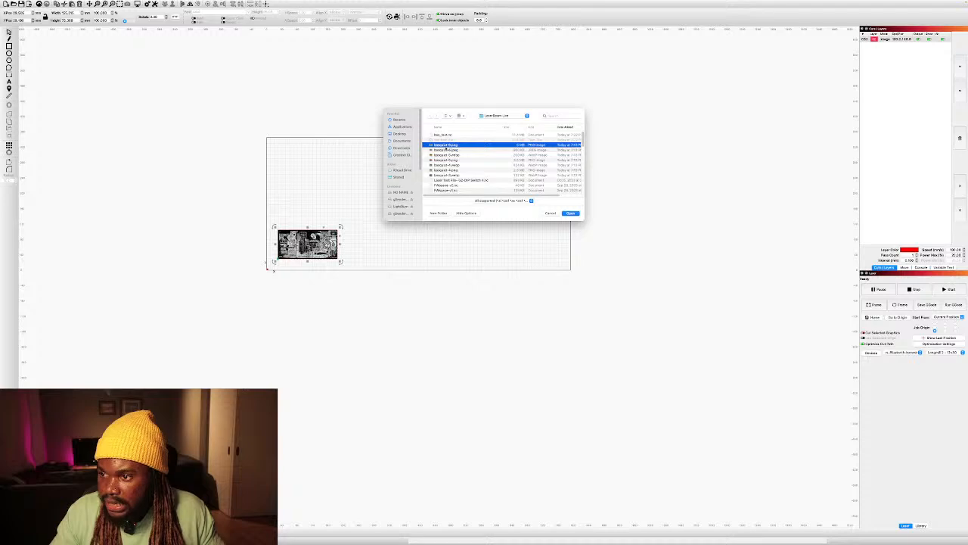
click(471, 171)
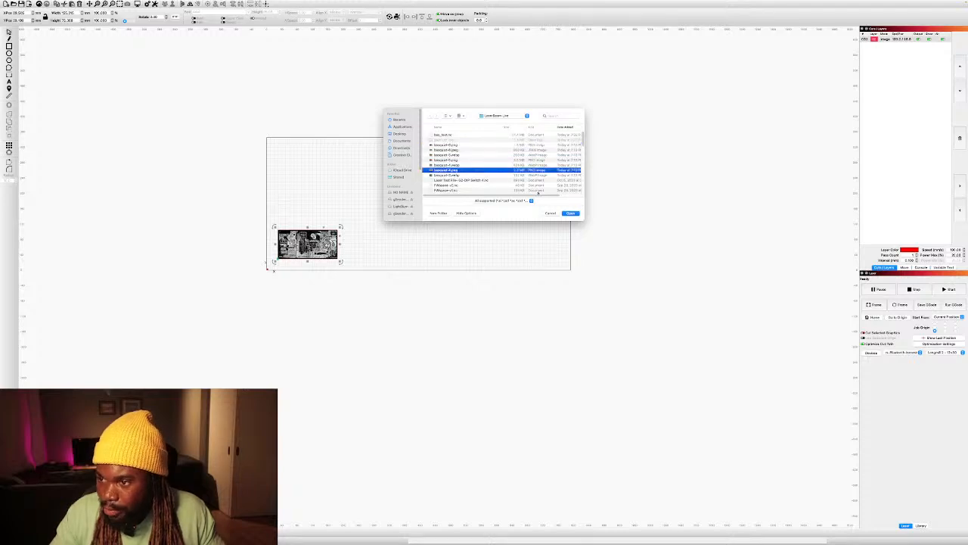
click(571, 213)
drag(537, 330, 375, 240)
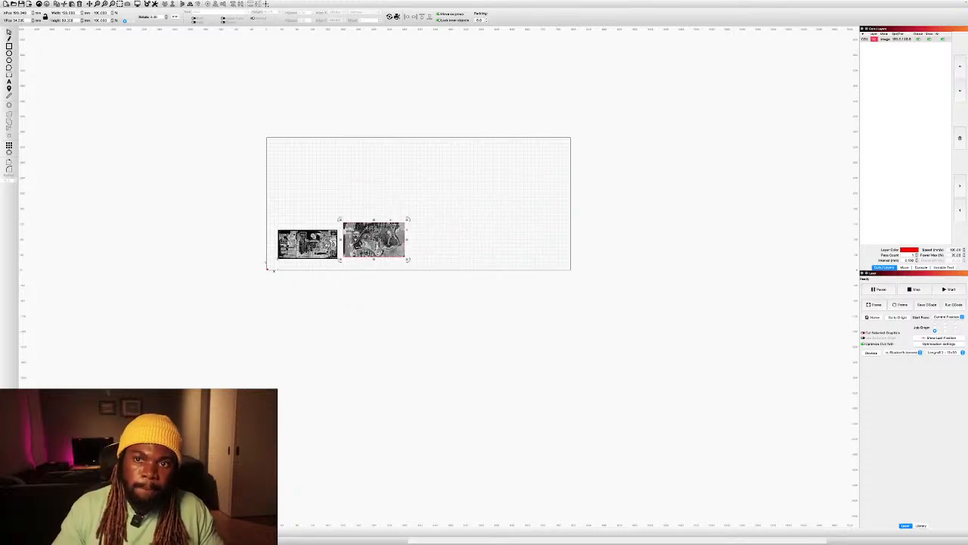
Import the third painting PNG, showing the standing figure with a dog.
click(36, 3)
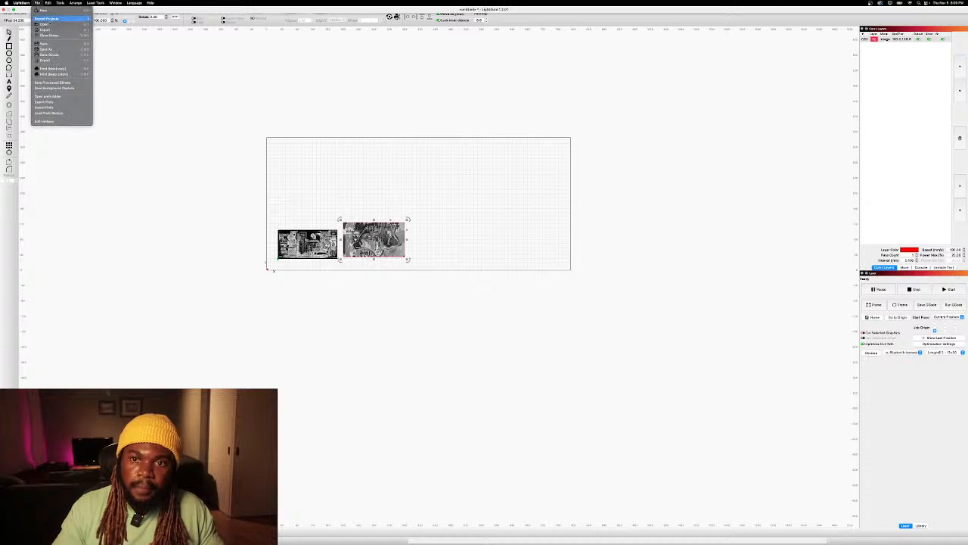
click(47, 31)
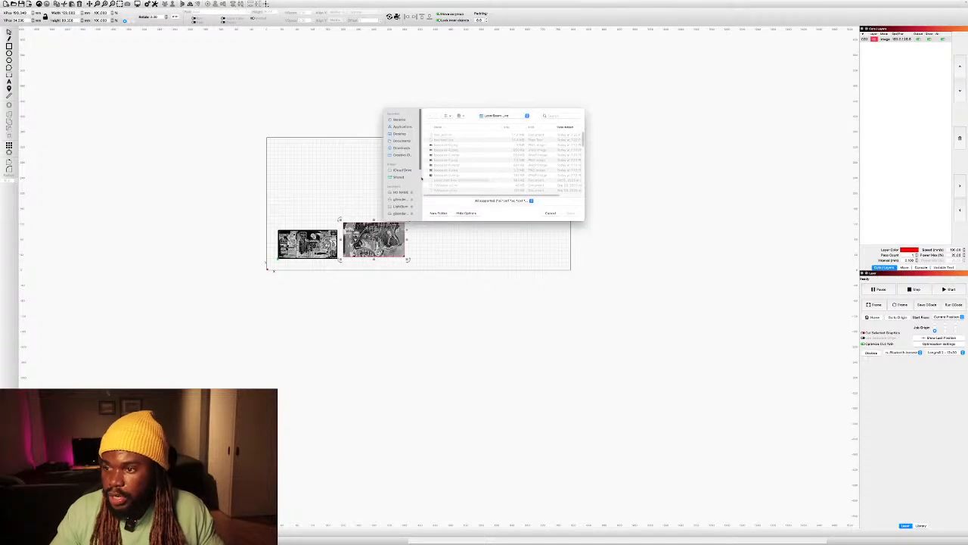
click(452, 160)
key(Return)
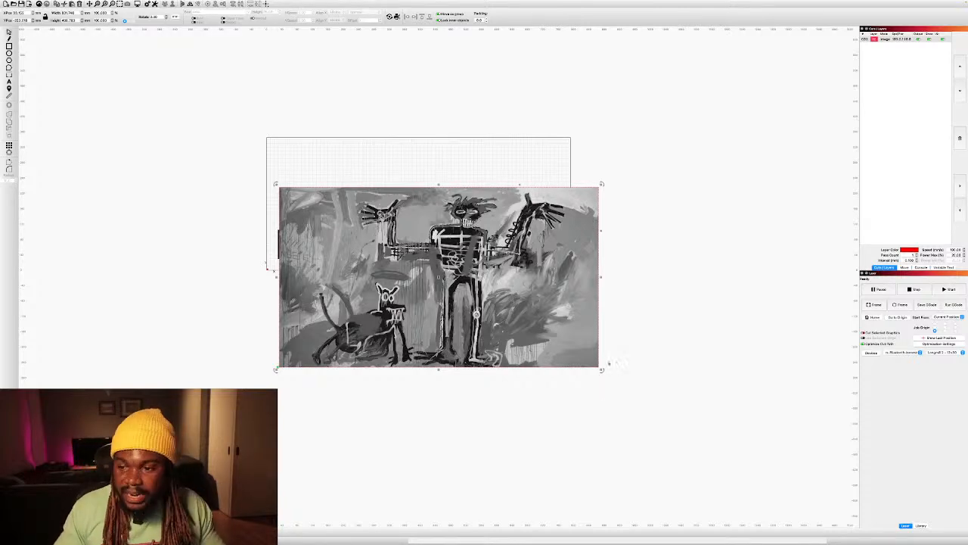
Shrink the figure-and-dog painting to about the size of the other two and place it beside the large-face painting.
drag(601, 370, 372, 240)
drag(324, 212, 468, 239)
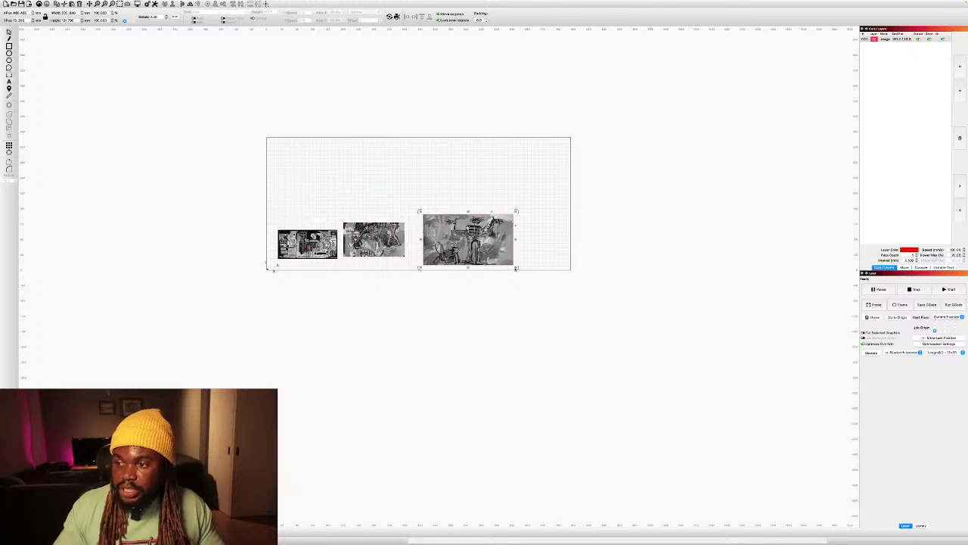
drag(516, 267, 446, 243)
Enlarge the skull-and-text painting proportionally, extending it past the left edge of the work area.
scroll(409, 260, up, 4)
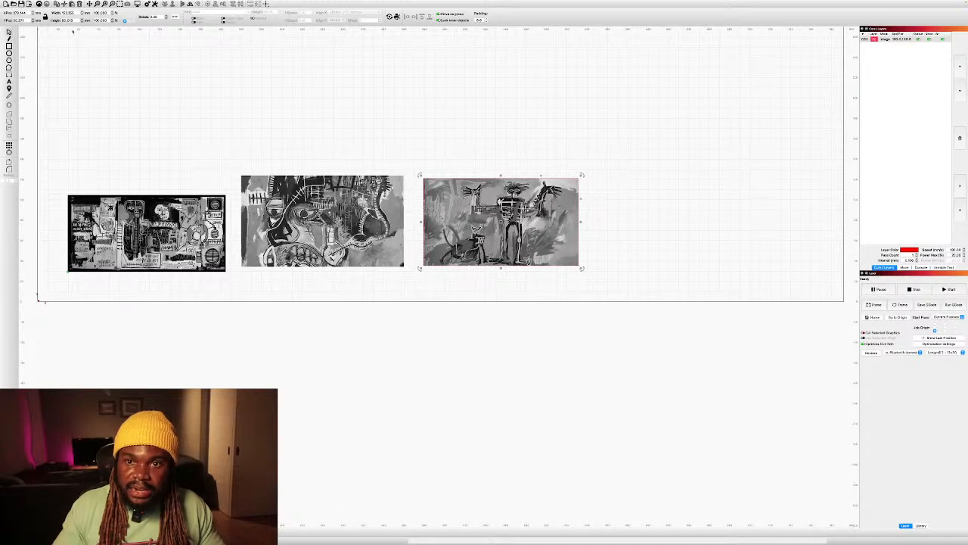
click(136, 227)
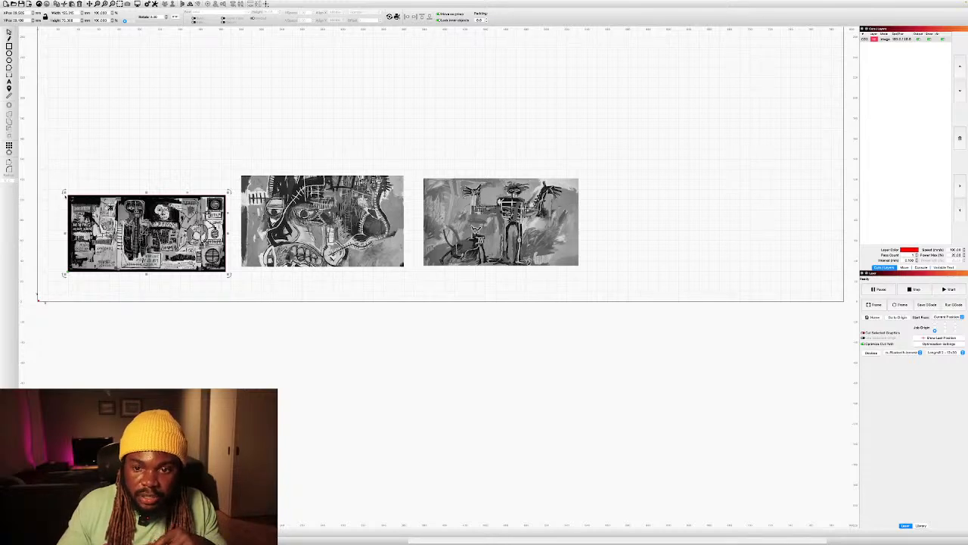
drag(64, 192, 48, 155)
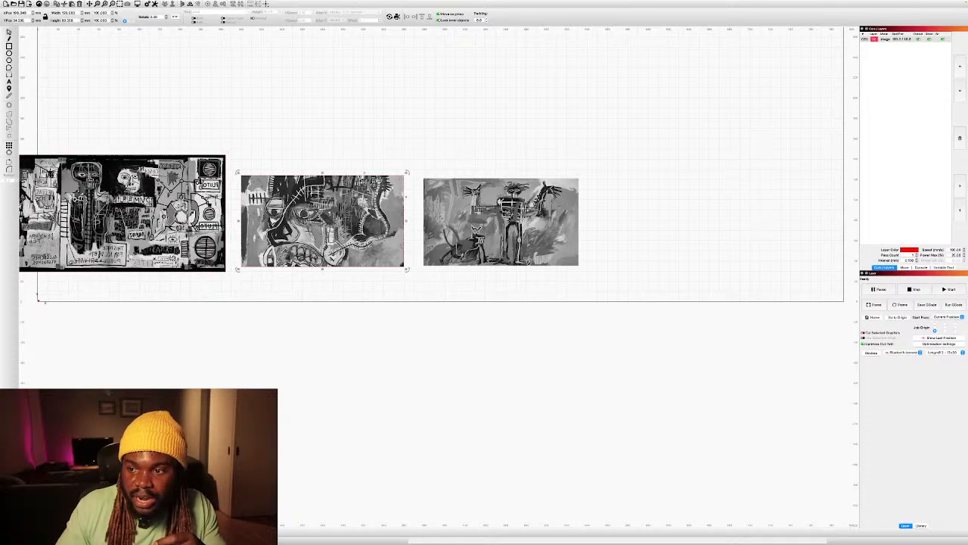
Enlarge the large-face and figure-and-dog paintings proportionally and arrange them side by side without overlap.
drag(501, 221, 669, 216)
click(322, 221)
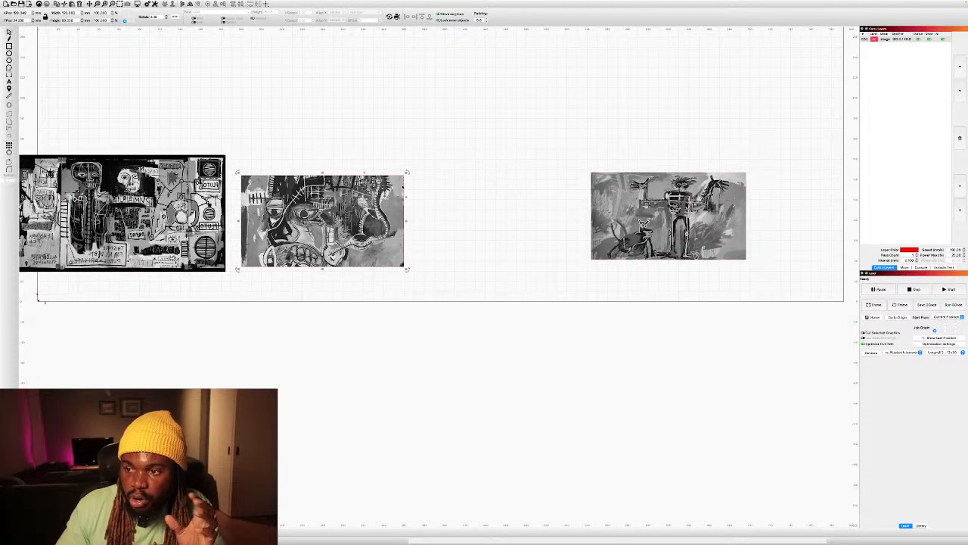
drag(406, 173, 489, 126)
drag(424, 187, 424, 197)
click(655, 196)
drag(590, 170, 562, 199)
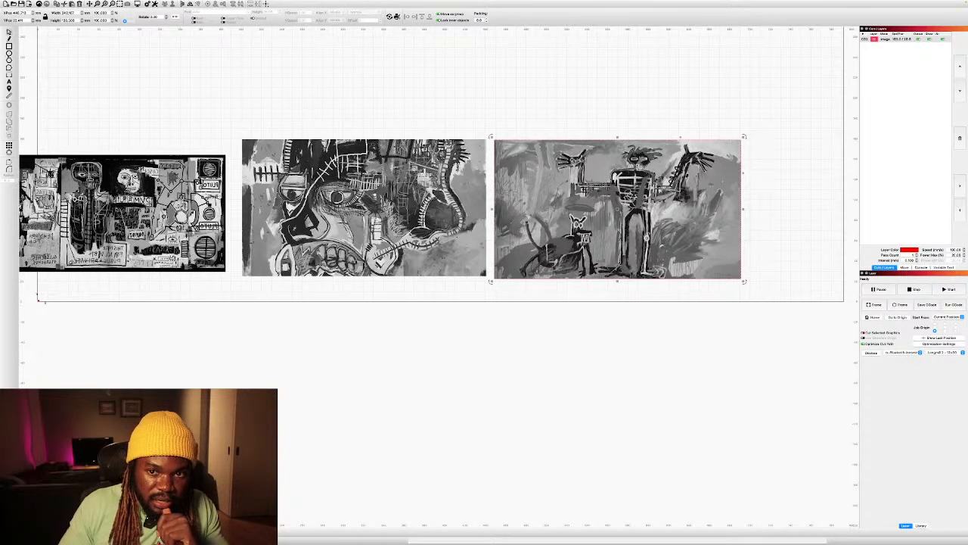
Draw an ellipse above the skull-and-text painting and set its width and height to 95 mm.
scroll(46, 57, up, 4)
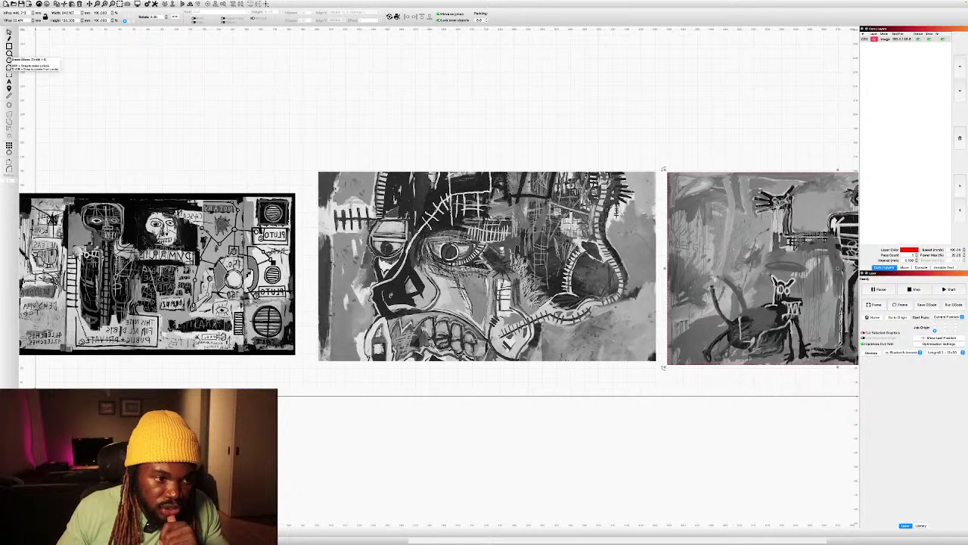
click(9, 53)
drag(85, 53, 154, 112)
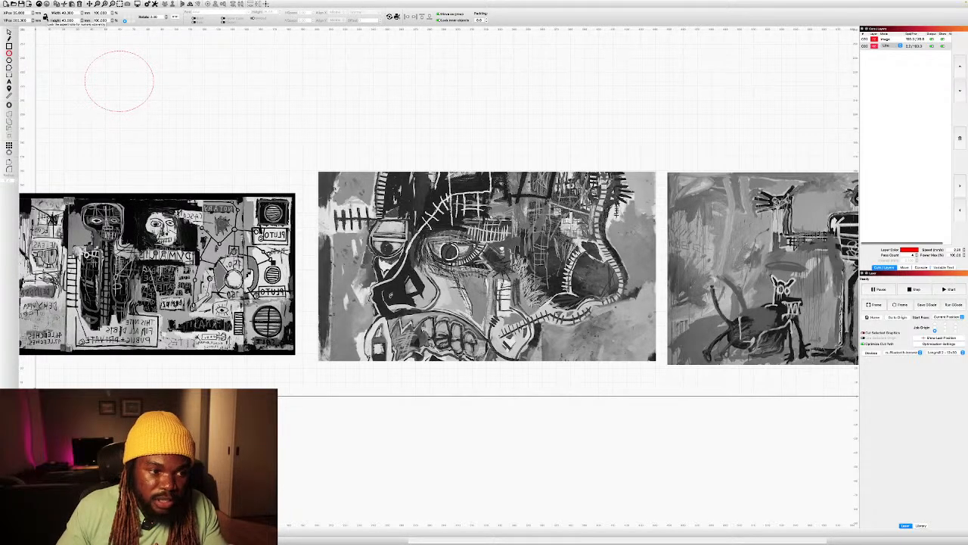
double_click(68, 13)
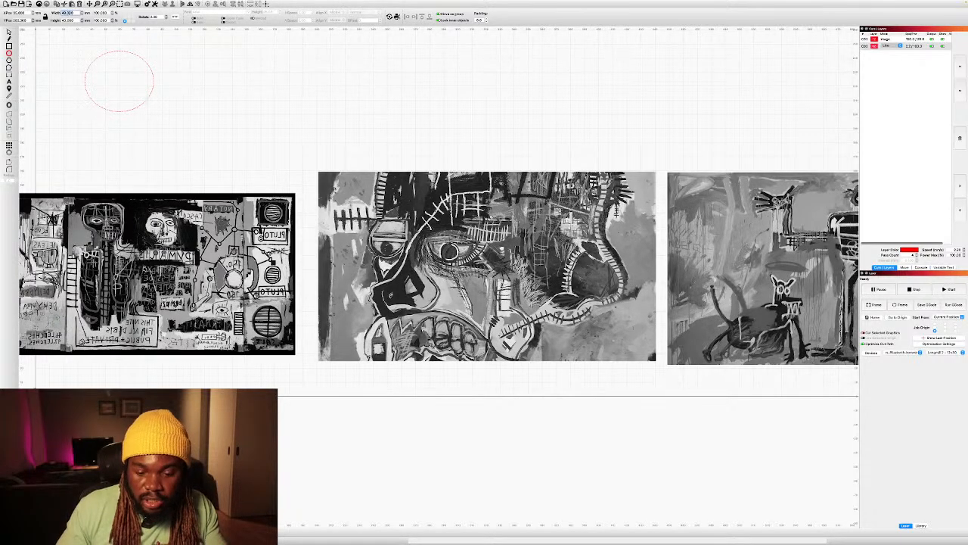
text(95)
key(Tab)
text(95)
key(Return)
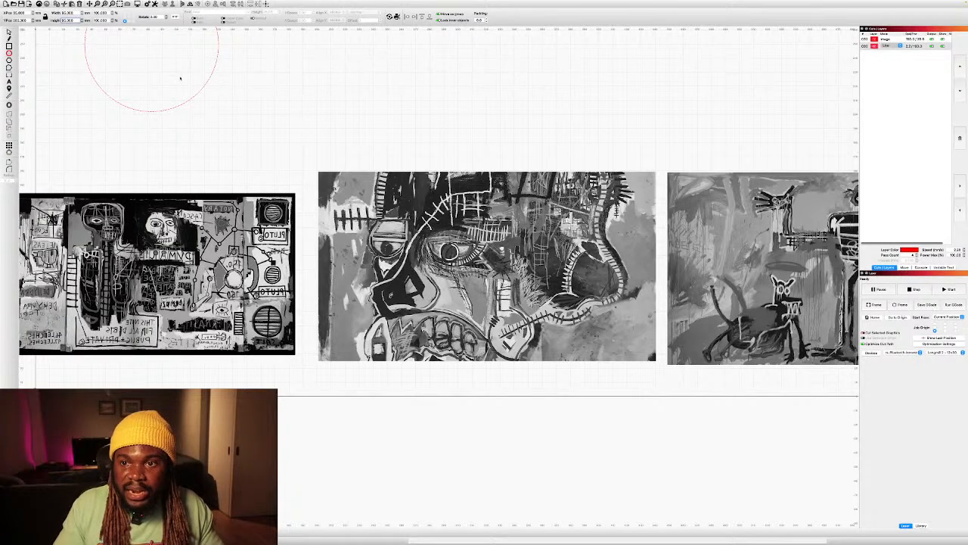
Draw a second ellipse next to the first circle and size it to 95 by 95 mm.
scroll(180, 78, down, 3)
drag(194, 83, 256, 138)
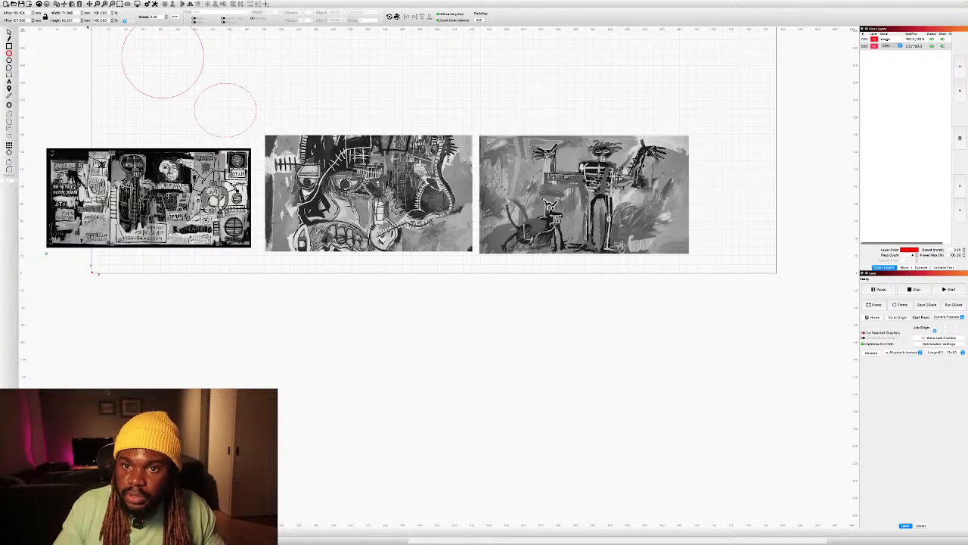
double_click(76, 13)
text(95)
key(Tab)
text(95)
key(Return)
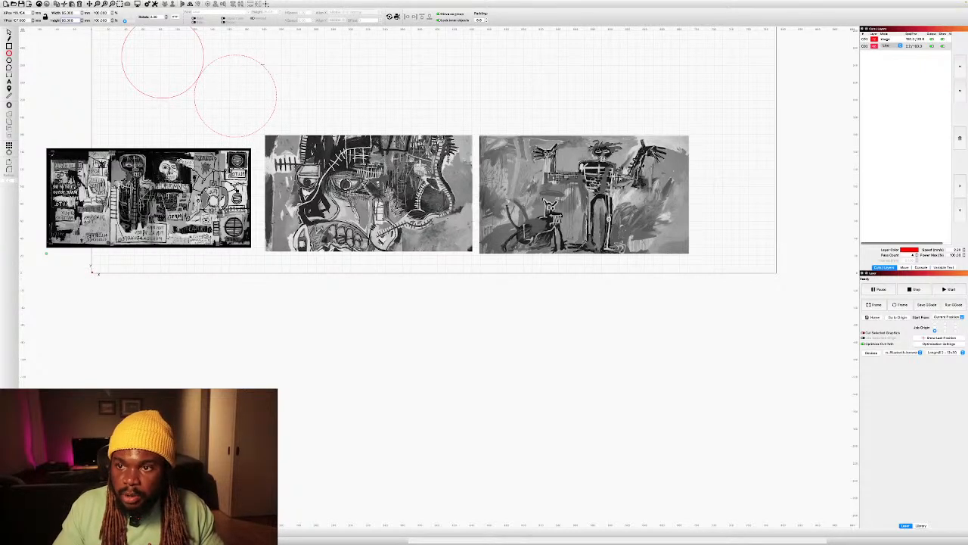
Add a third ellipse beside the second circle, 95 mm wide and 95 mm high.
drag(261, 66, 329, 121)
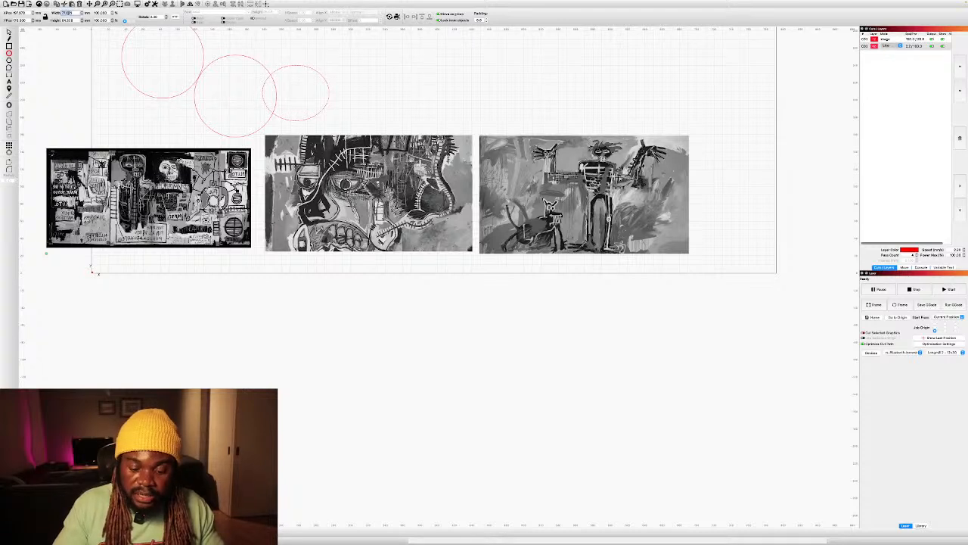
text(95)
key(Tab)
text(95)
key(Return)
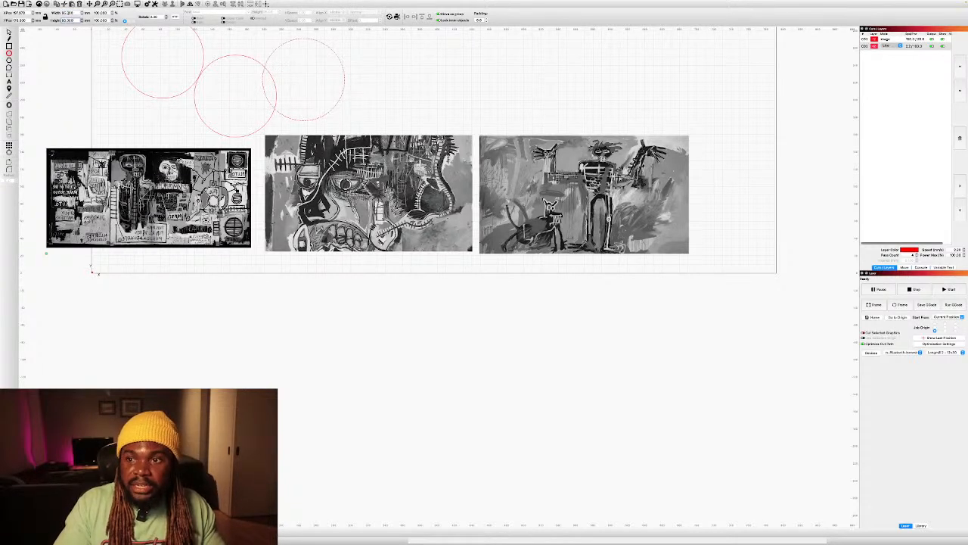
Move the three circles apart so that one sits above each painting.
click(9, 33)
drag(340, 50, 615, 53)
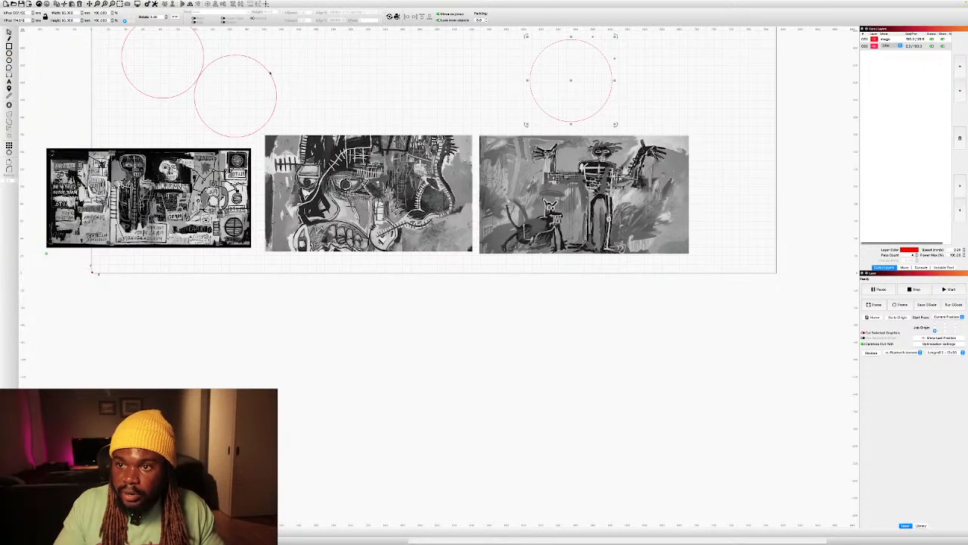
drag(270, 74, 379, 58)
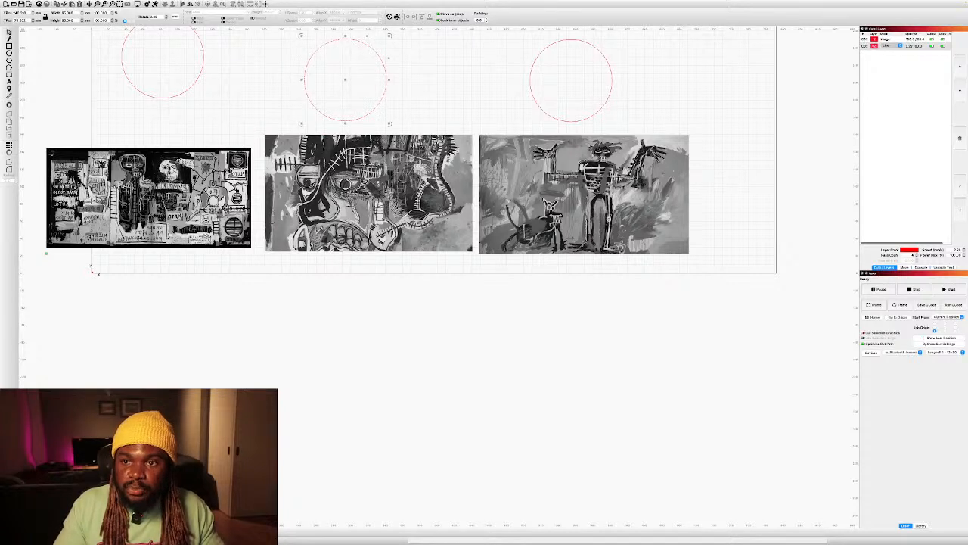
drag(203, 58, 197, 97)
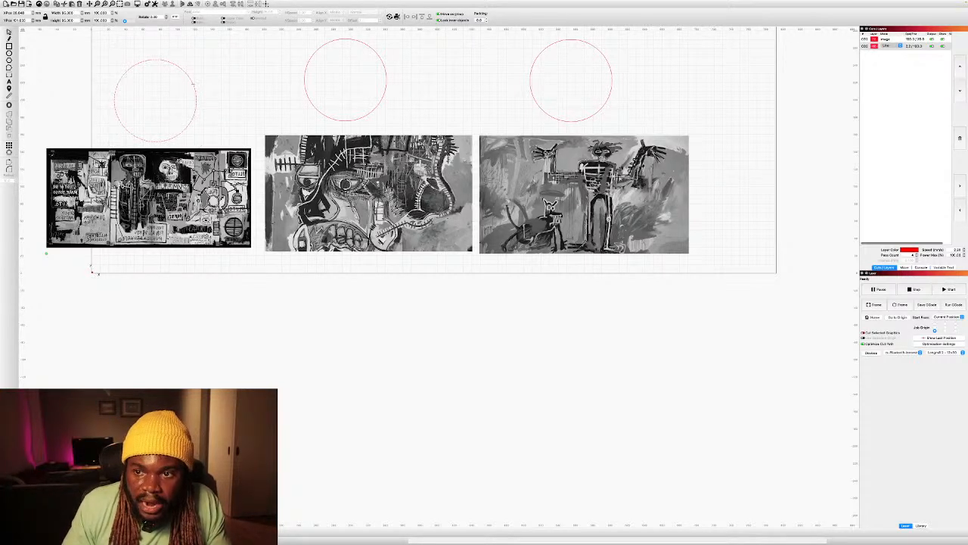
Move the first circle down onto the skull-and-text painting, nudging it until it lies within the painting's height.
drag(192, 84, 186, 161)
key(Down)
key(Down)
key(Down)
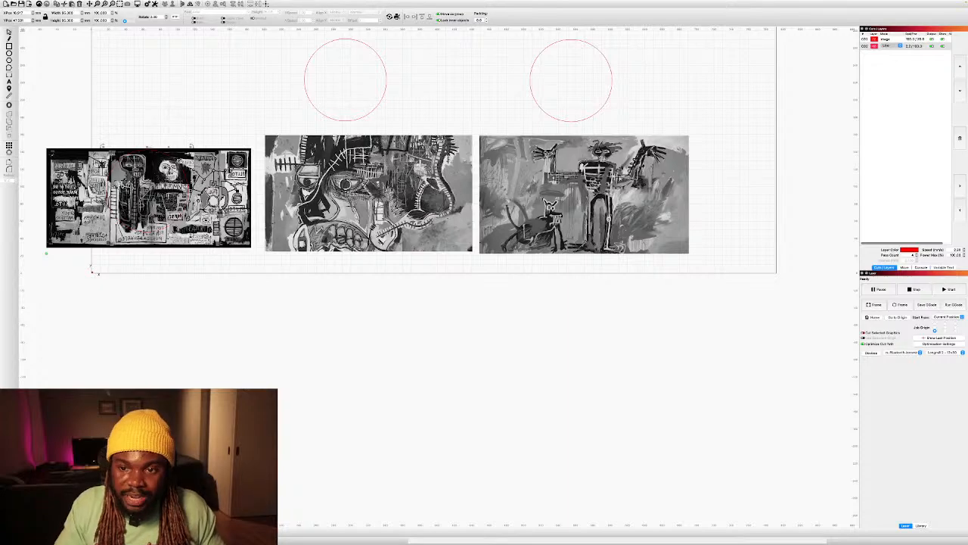
Select the skull-and-text painting together with its circle and apply the circle as a mask to the image.
scroll(64, 169, up, 5)
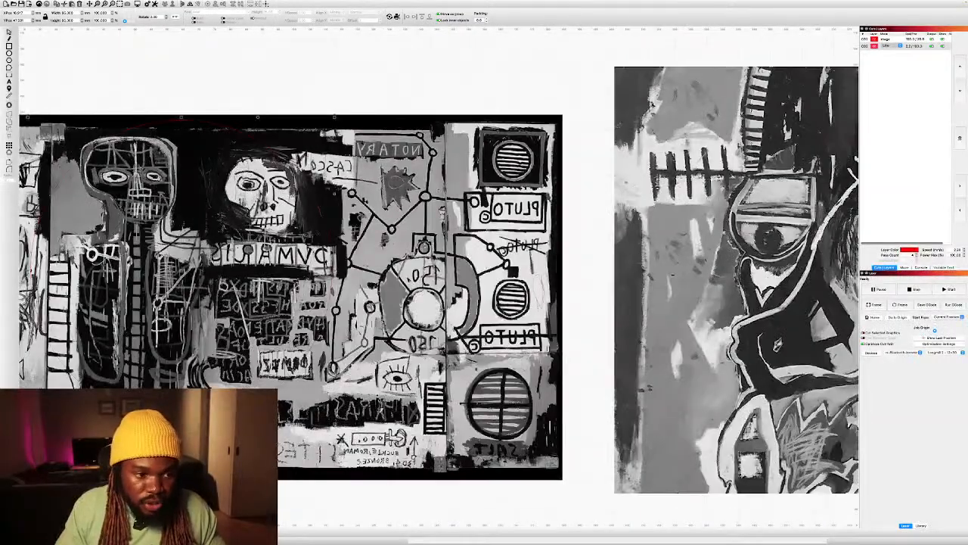
scroll(437, 261, left, 3)
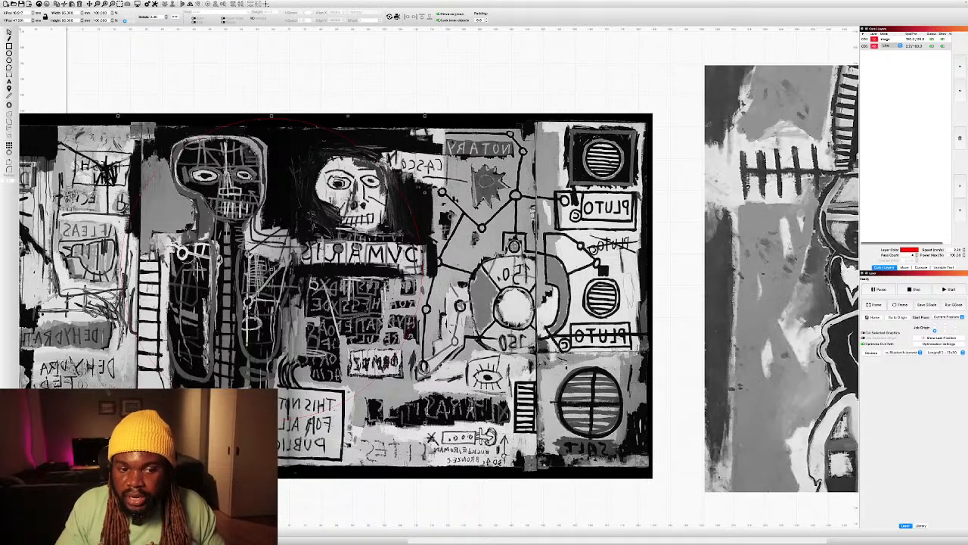
shift+click(466, 281)
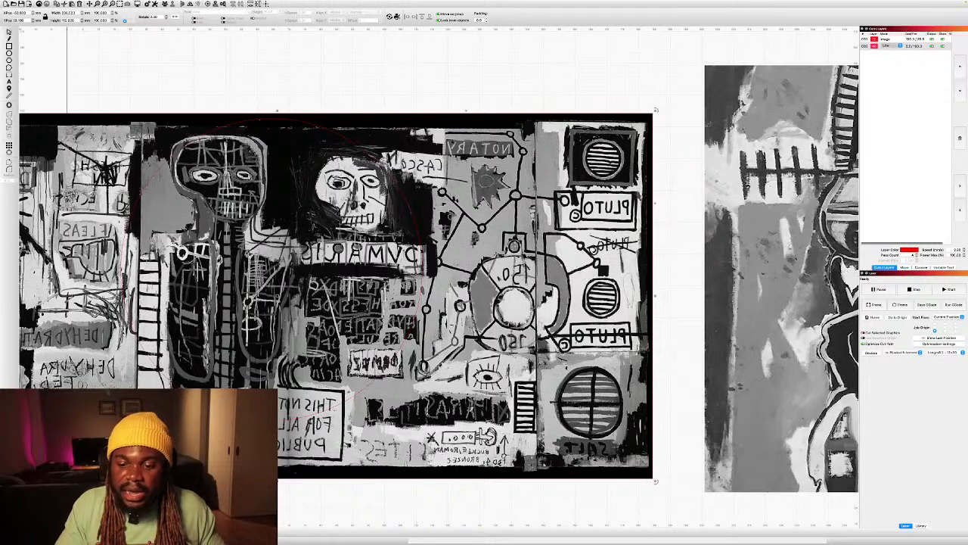
right_click(432, 209)
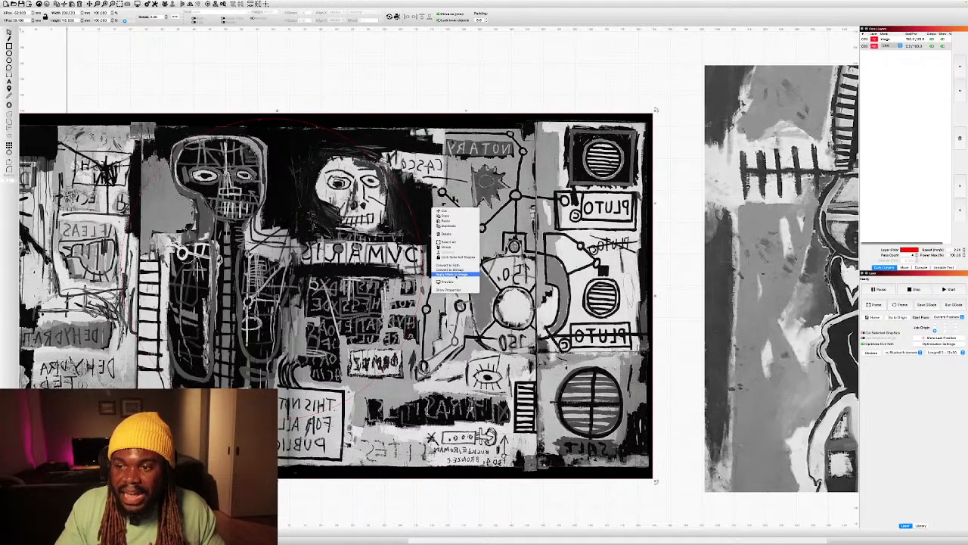
click(456, 274)
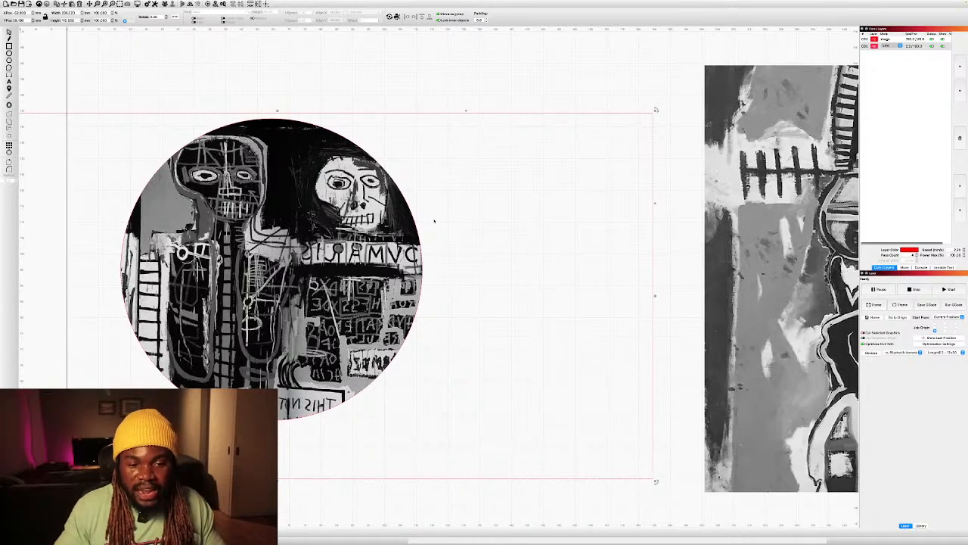
Fine-tune the position of the circle mask and the skull-and-text painting to reframe the visible area.
scroll(434, 221, down, 5)
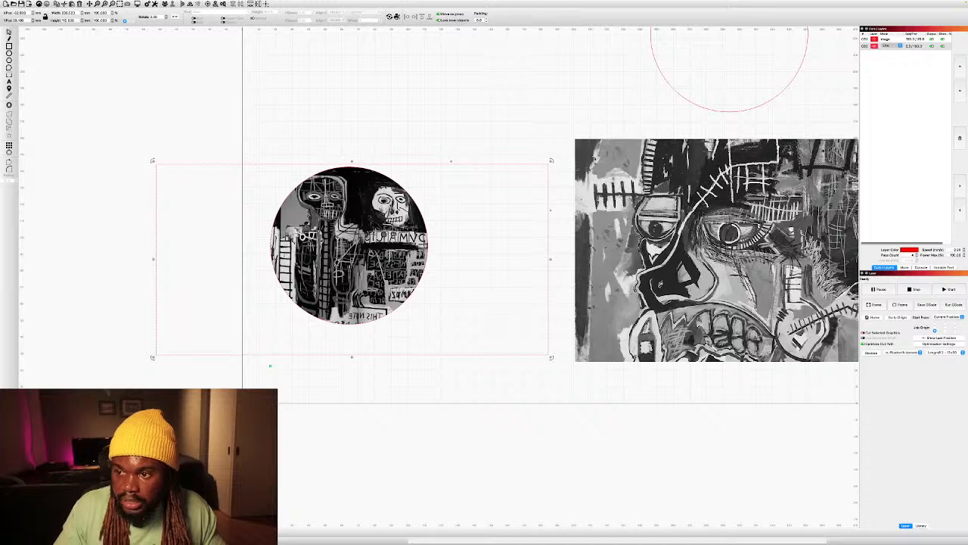
drag(362, 194, 398, 264)
key(Escape)
click(361, 172)
drag(289, 415, 271, 364)
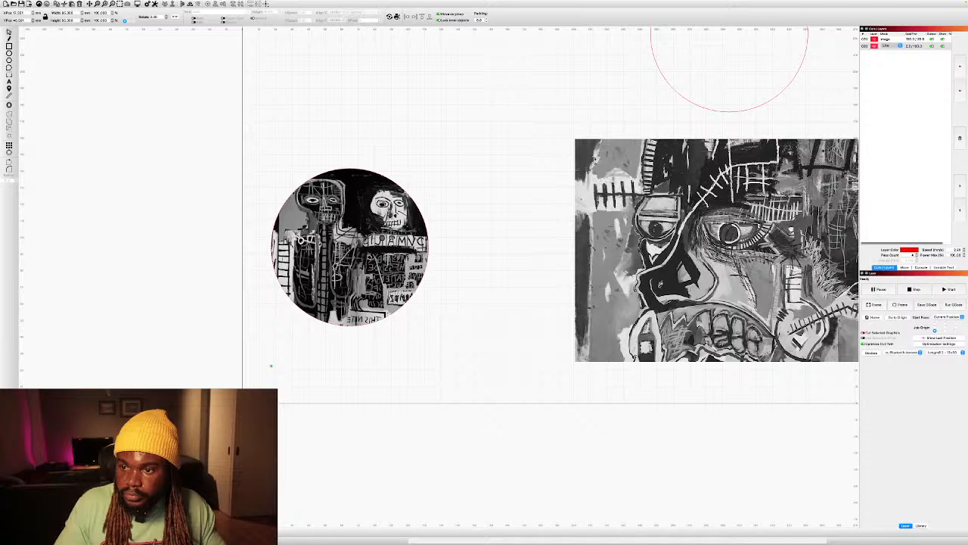
click(414, 172)
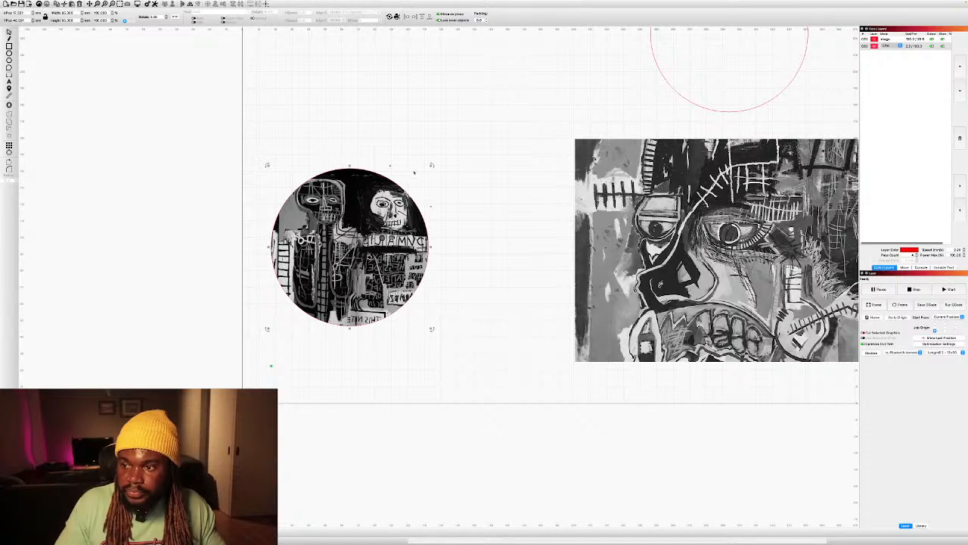
Move the masked skull-and-text painting with its circle to the lower-left corner of the work area.
click(452, 182)
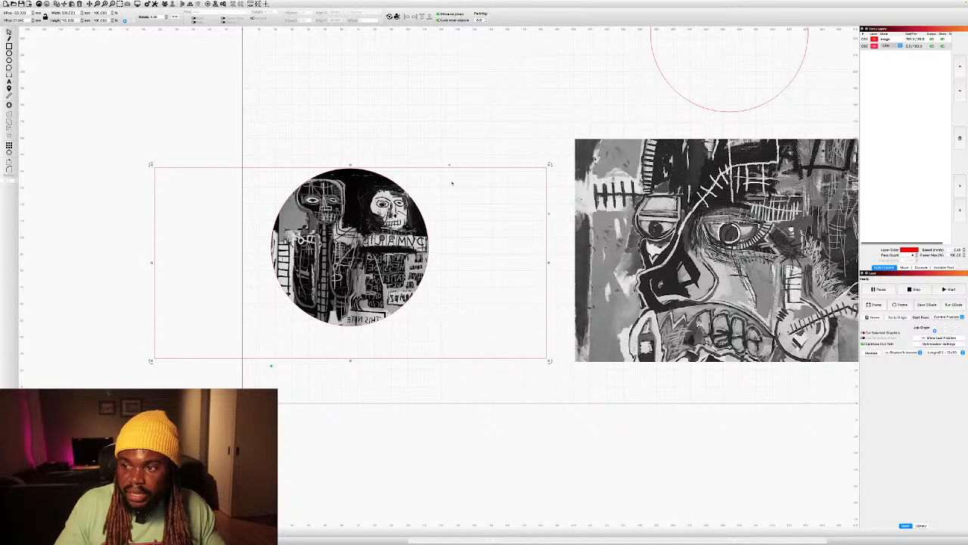
drag(451, 183, 422, 258)
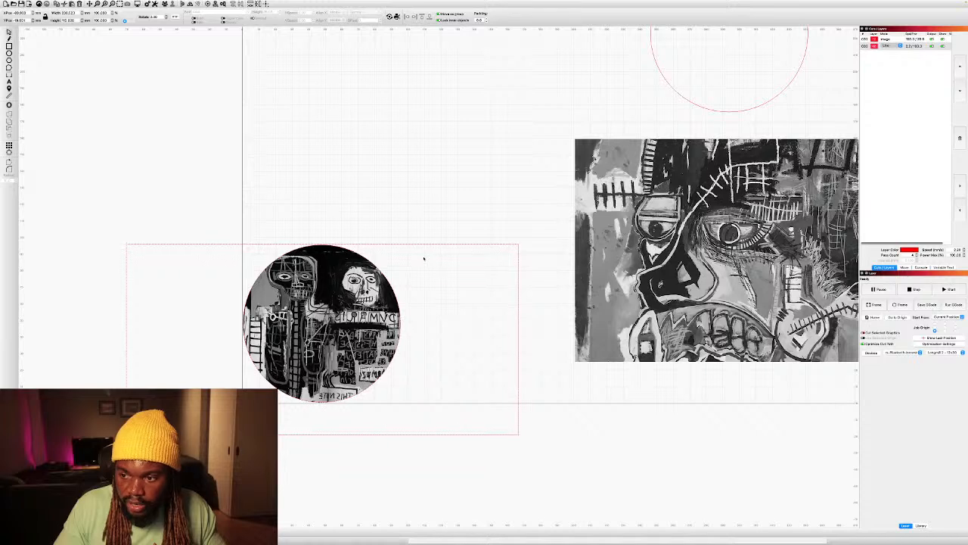
drag(423, 259, 424, 258)
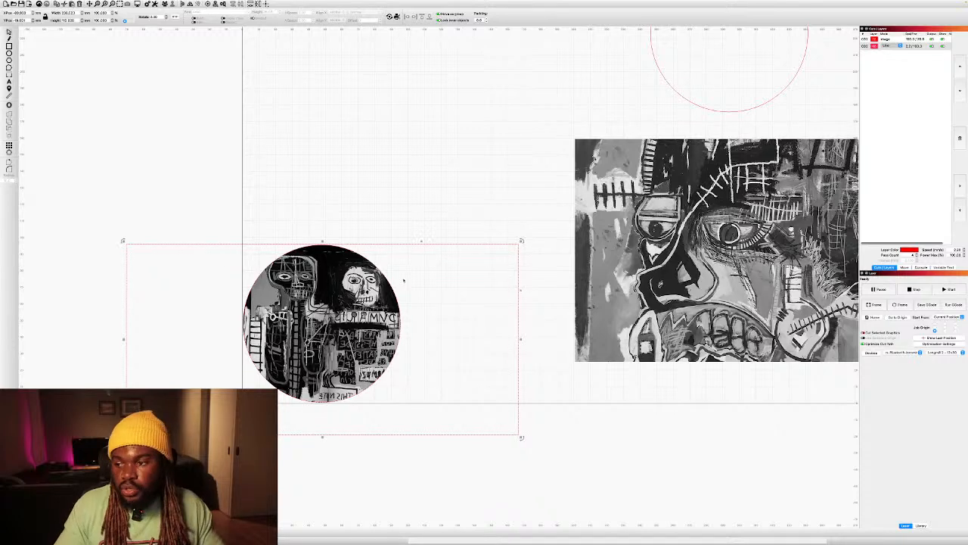
click(367, 206)
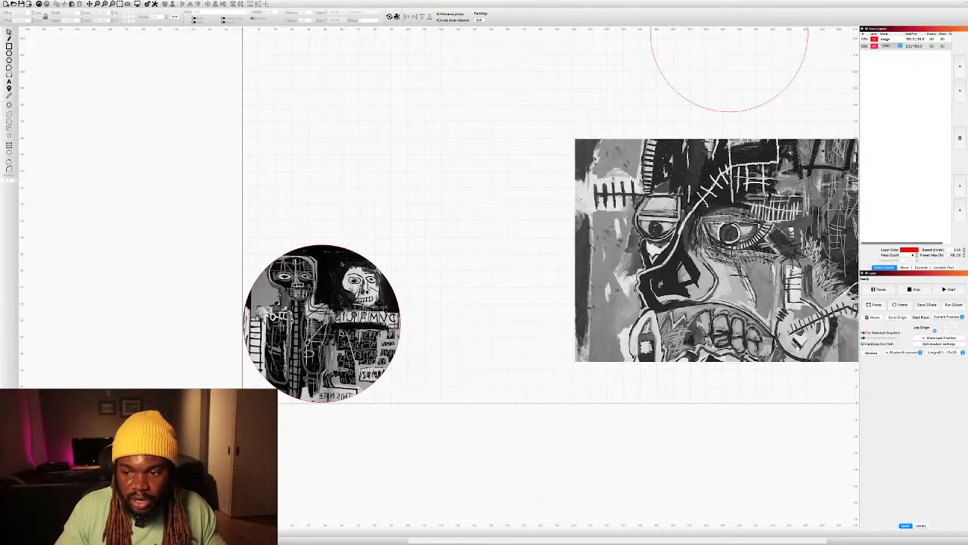
Place the second circle over the eyes and nose of the large face in the middle painting.
scroll(335, 278, up, 5)
scroll(335, 278, down, 5)
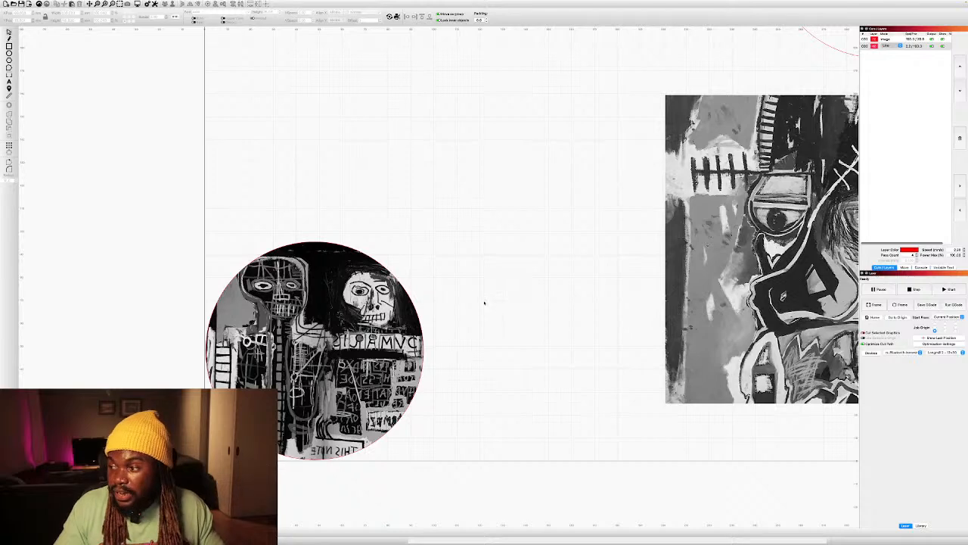
scroll(484, 302, down, 8)
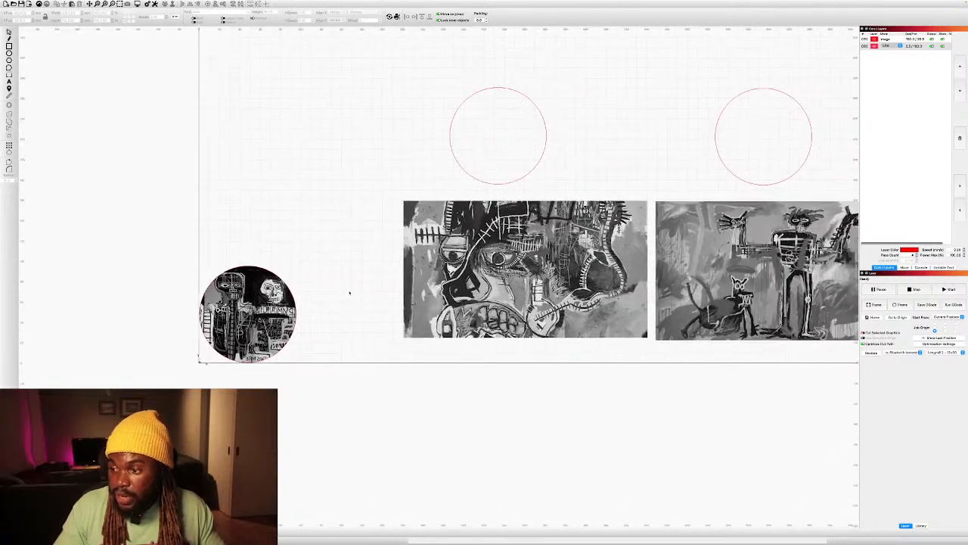
click(478, 179)
key(Delete)
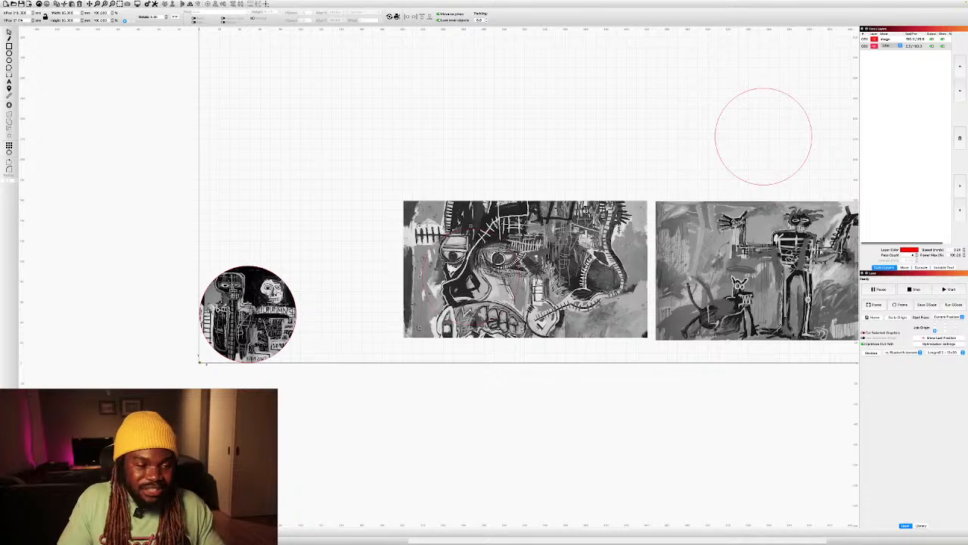
Select the face painting with its circle and apply the circle as a mask to the image.
scroll(480, 254, up, 5)
click(322, 445)
right_click(604, 186)
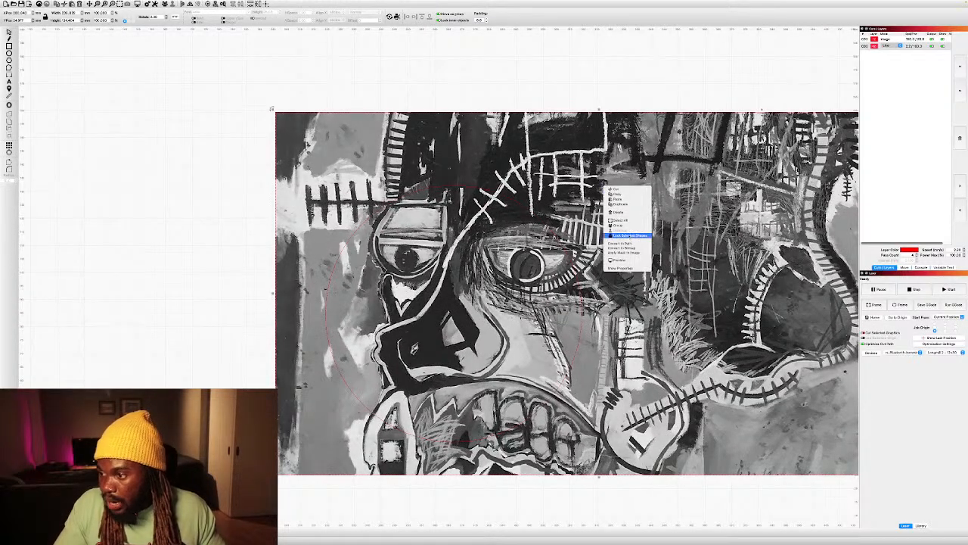
click(624, 253)
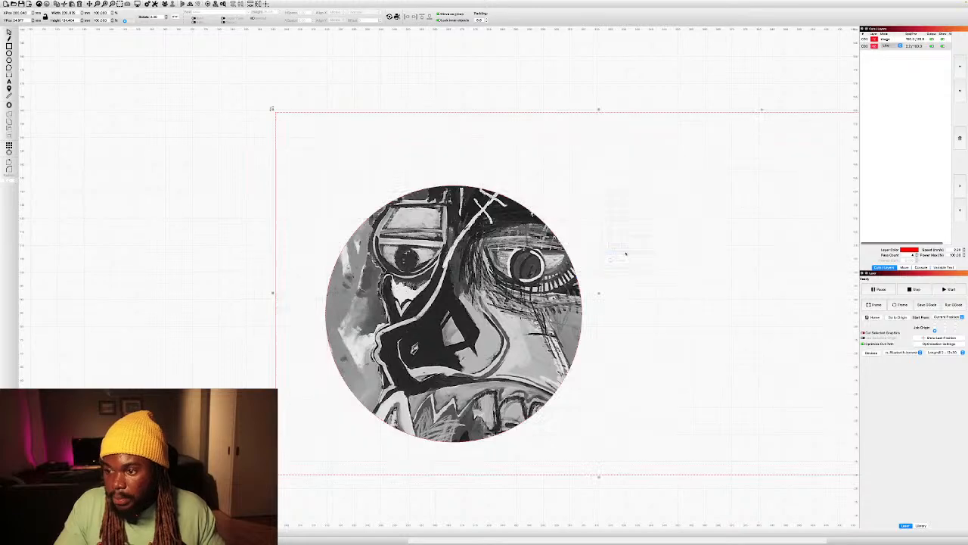
Nudge the circle mask slightly right over the face and shift the painting behind it slightly left to refine the framing.
drag(454, 313, 455, 311)
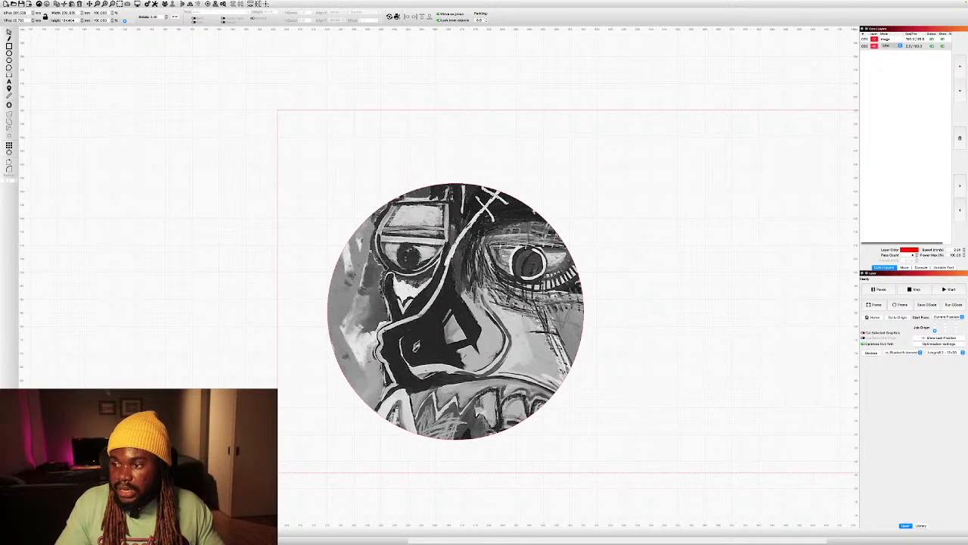
click(525, 97)
click(546, 221)
drag(455, 311, 462, 310)
key(super+Down)
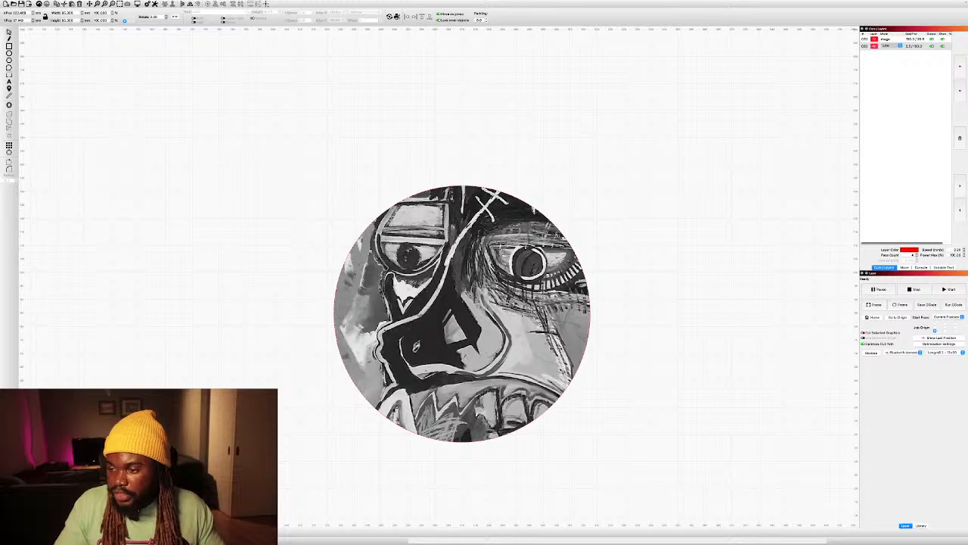
key(super+Down)
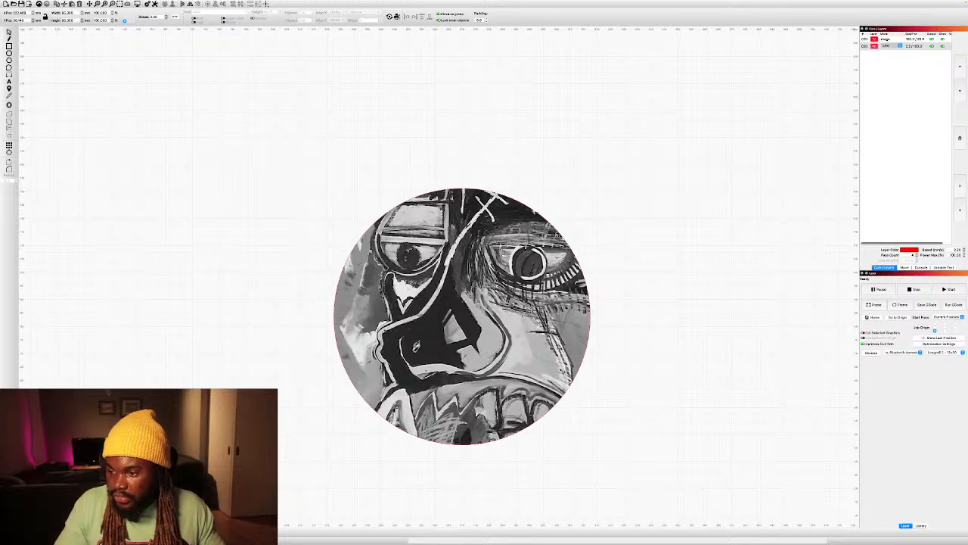
key(super+Up)
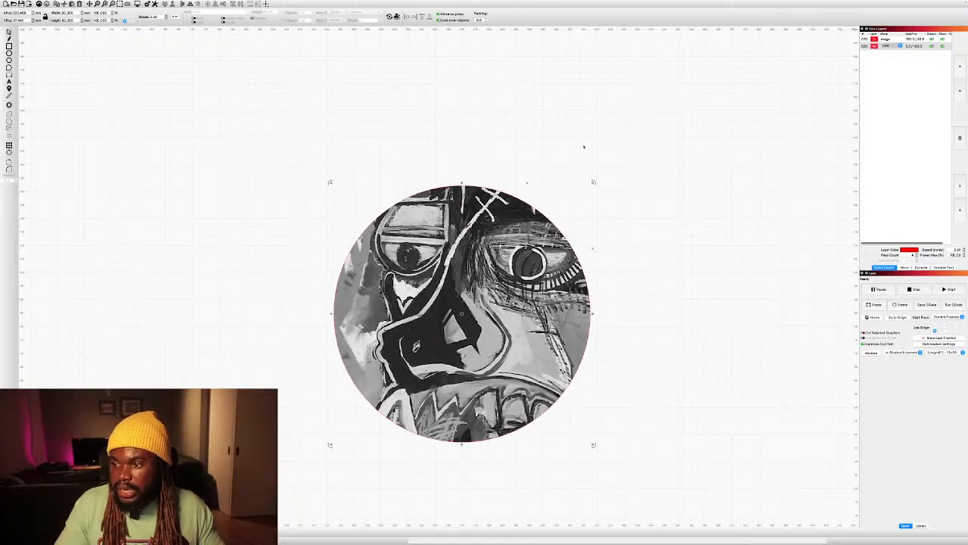
click(583, 148)
scroll(552, 191, down, 5)
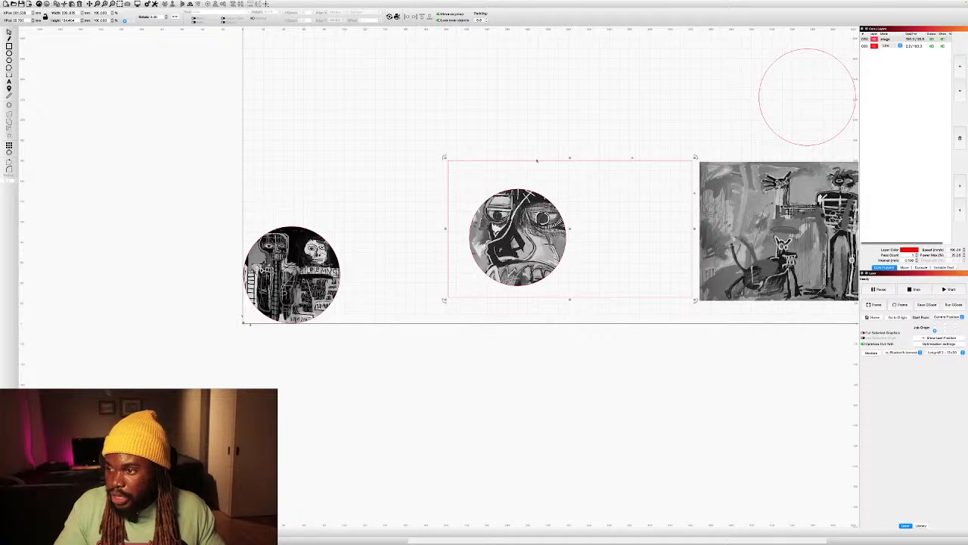
mouse_move(535, 161)
mouse_down()
mouse_move(513, 173)
mouse_move(535, 161)
mouse_up()
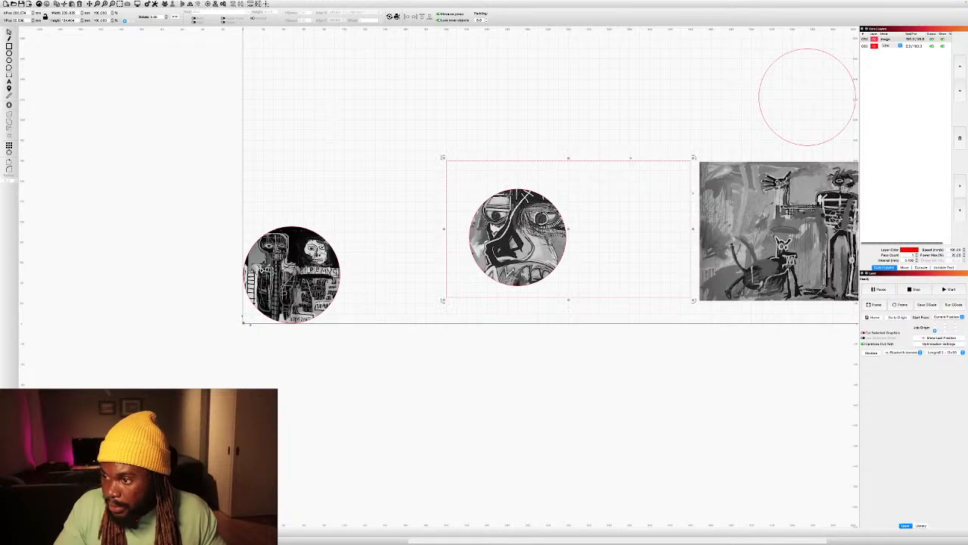
Move the masked face painting with its circle directly beside the first round image, along the work area's lower edge.
scroll(521, 189, up, 4)
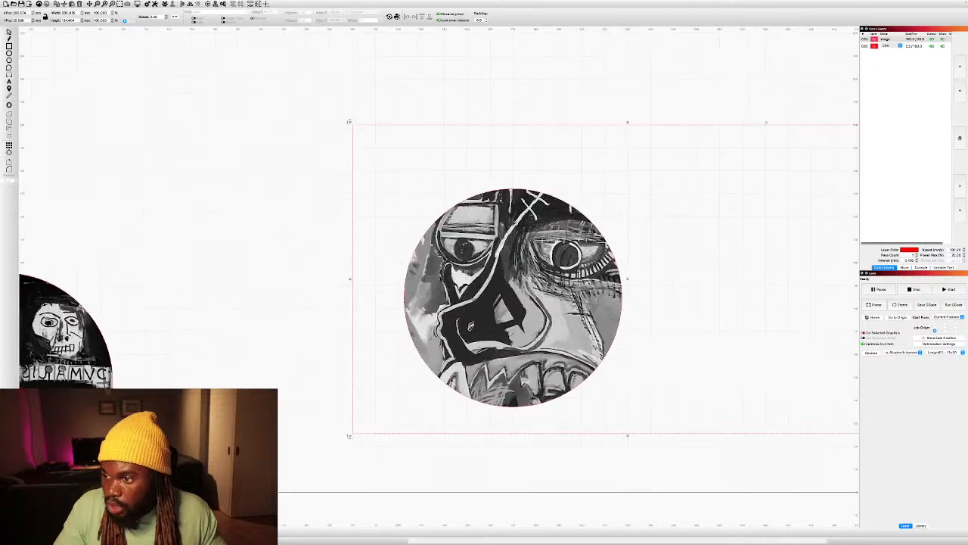
drag(519, 126, 304, 203)
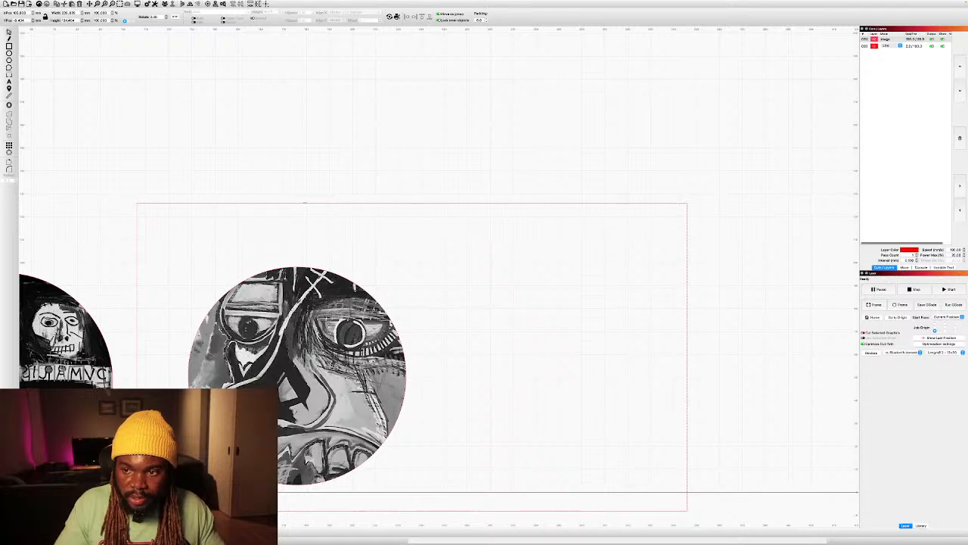
right_click(304, 203)
click(317, 243)
click(310, 216)
click(320, 236)
drag(376, 233, 260, 244)
scroll(260, 244, down, 5)
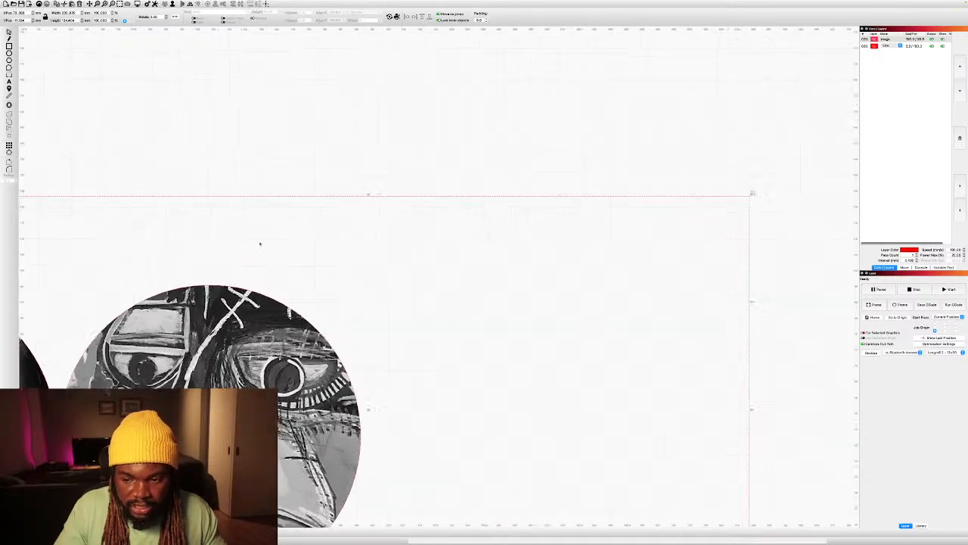
Move the skeleton-and-dog painting beside the two round images and place the remaining circle over its upper middle area.
scroll(259, 243, down, 2)
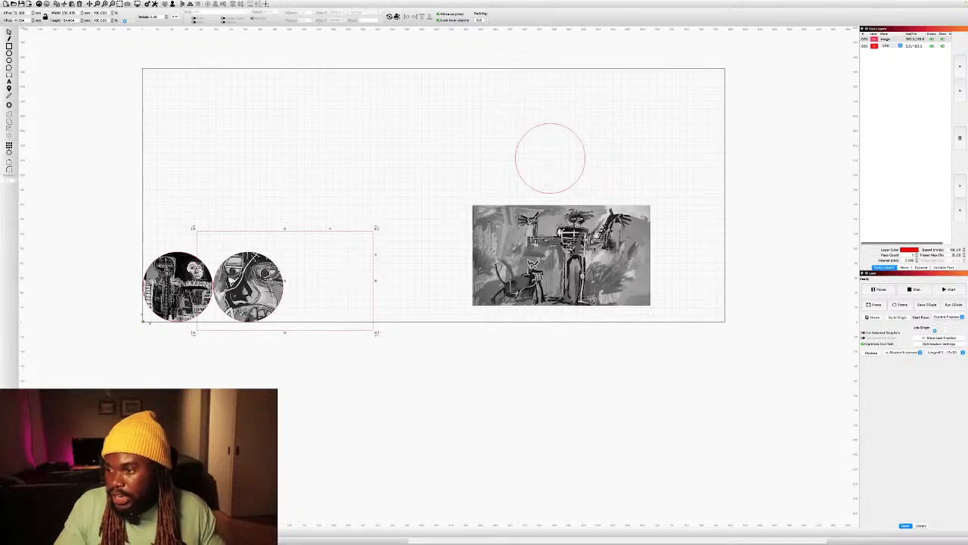
drag(524, 215, 350, 230)
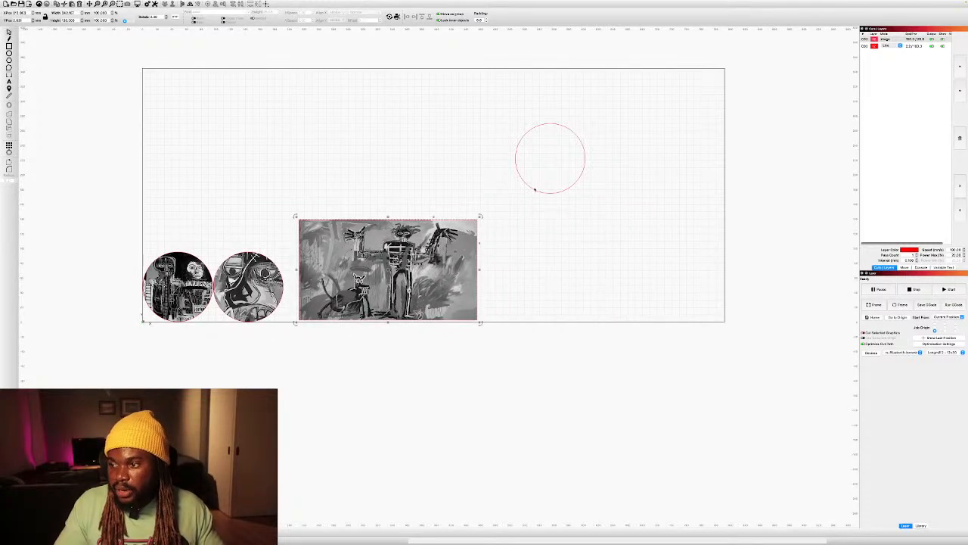
drag(535, 190, 370, 289)
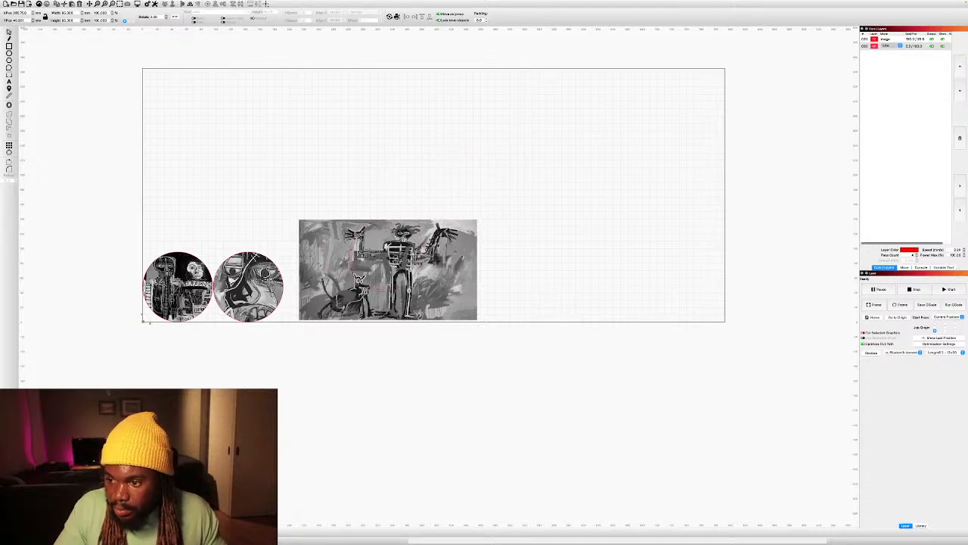
Try scaling the skeleton-and-dog painting down slightly from its lower-right corner, and undo the resize.
click(393, 278)
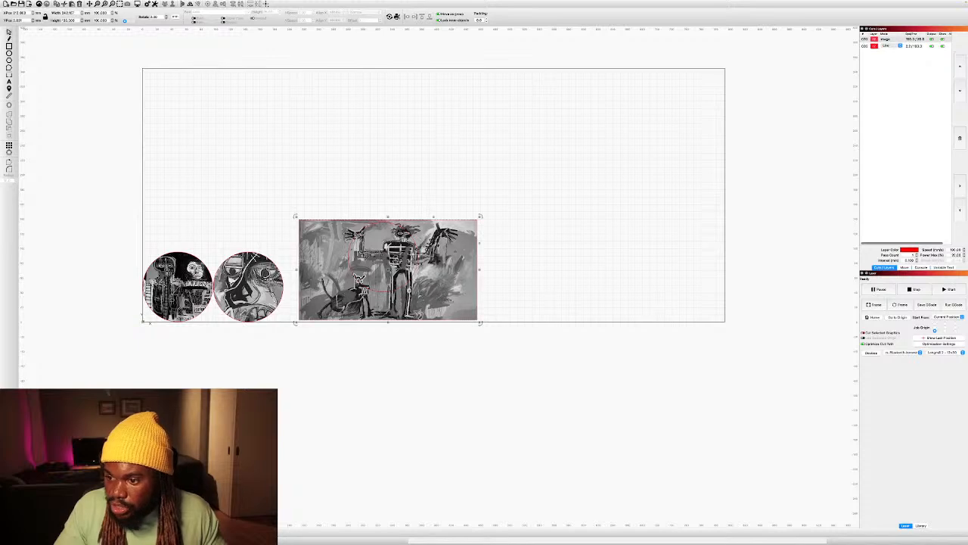
drag(478, 322, 454, 309)
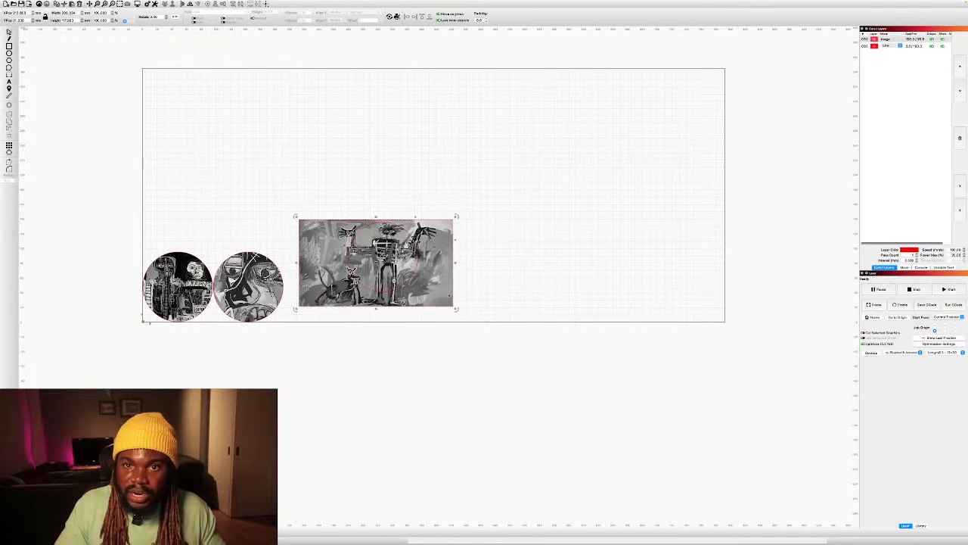
click(477, 299)
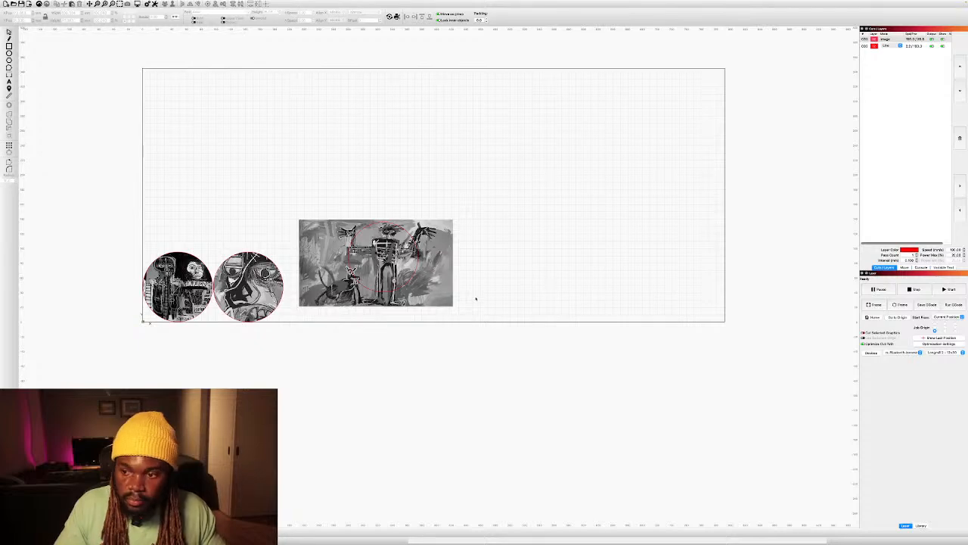
key(ctrl+z)
key(ctrl+z)
Scale the skeleton-and-dog painting down proportionally until it is only slightly taller than the circle and the standing figure fits inside.
click(319, 169)
click(328, 237)
click(332, 233)
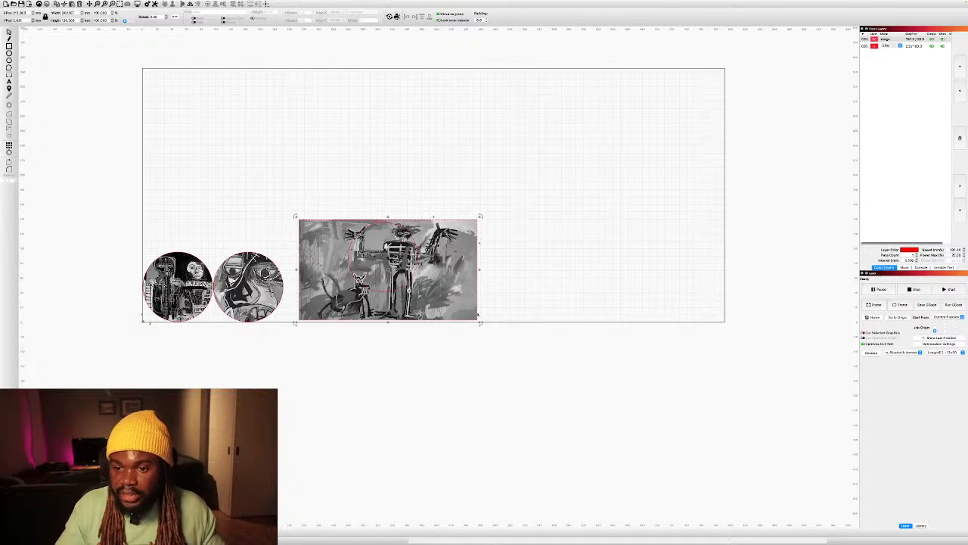
drag(480, 323, 432, 274)
scroll(375, 255, up, 5)
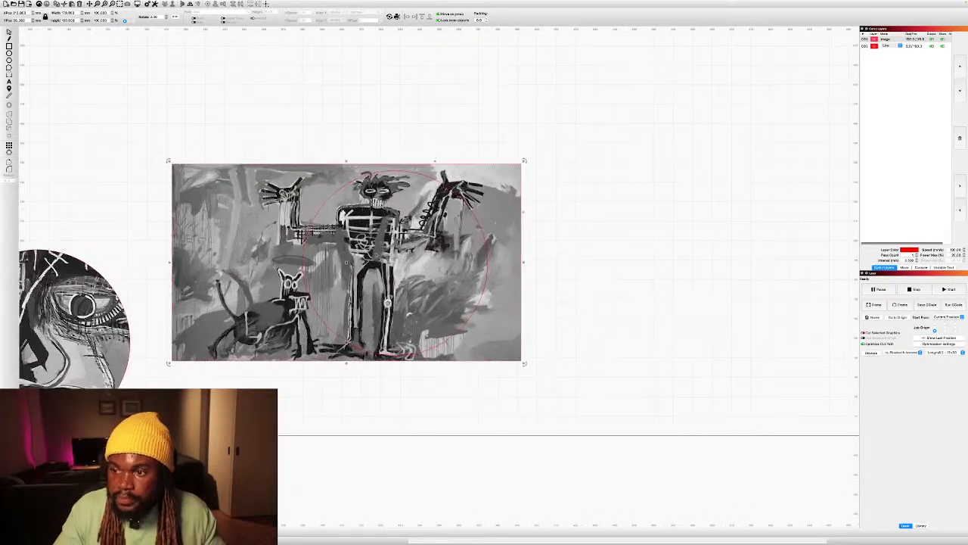
Shift the circle sideways across the skeleton-and-dog painting so it encloses both the dog and the standing figure.
click(413, 171)
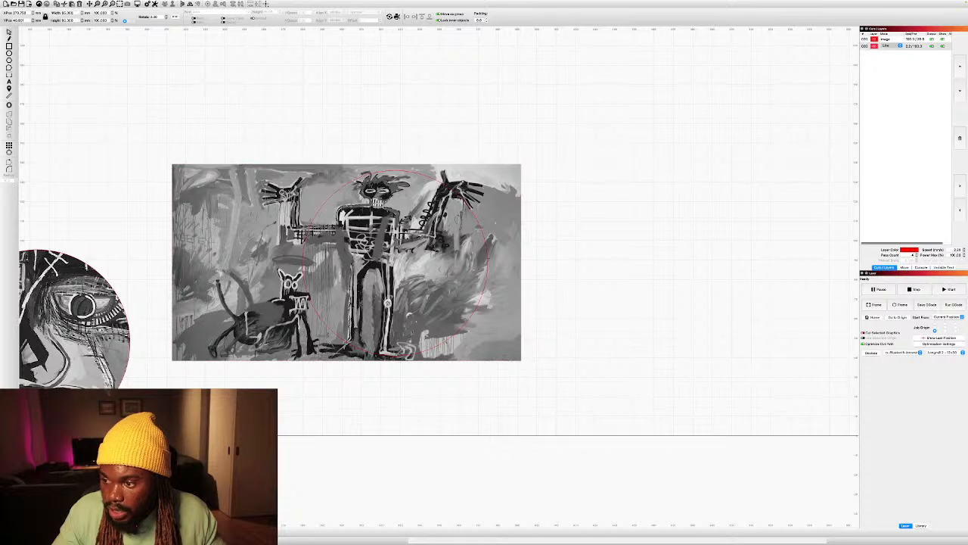
drag(413, 171, 354, 168)
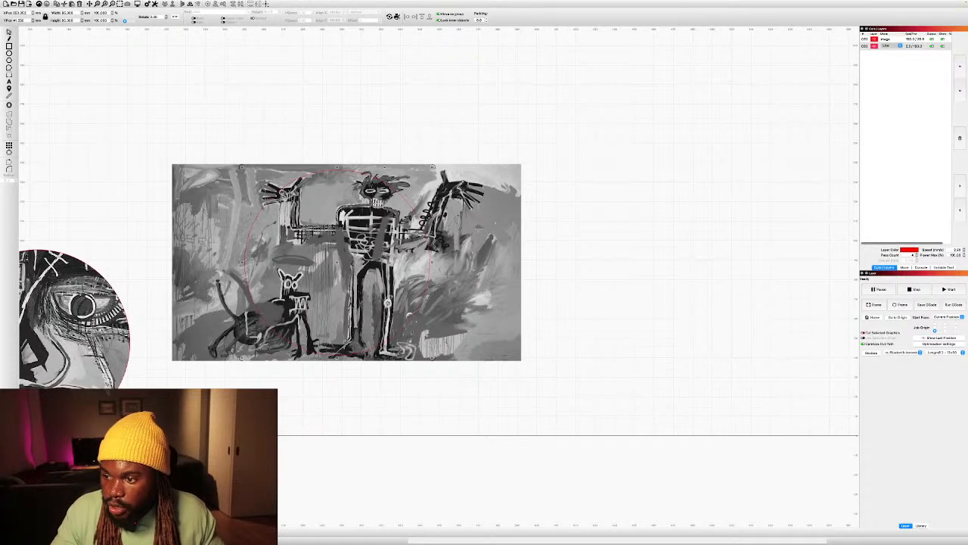
drag(354, 169, 358, 169)
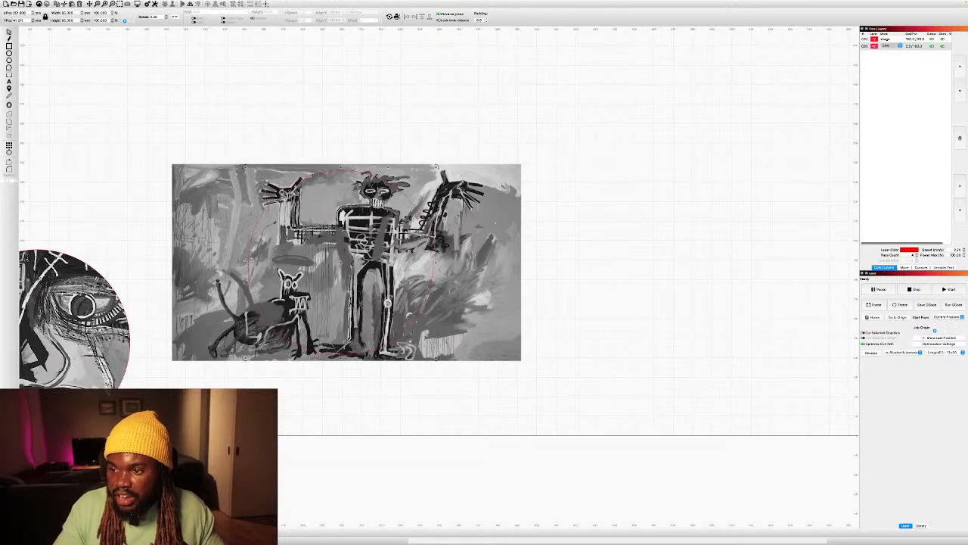
Apply the circle as a mask to the skeleton-and-dog painting.
shift+click(484, 198)
right_click(484, 199)
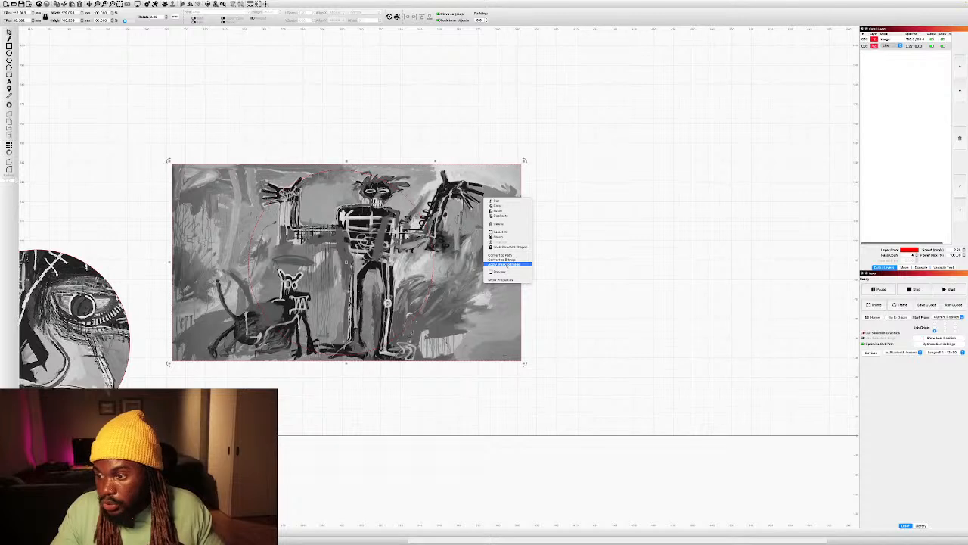
click(507, 264)
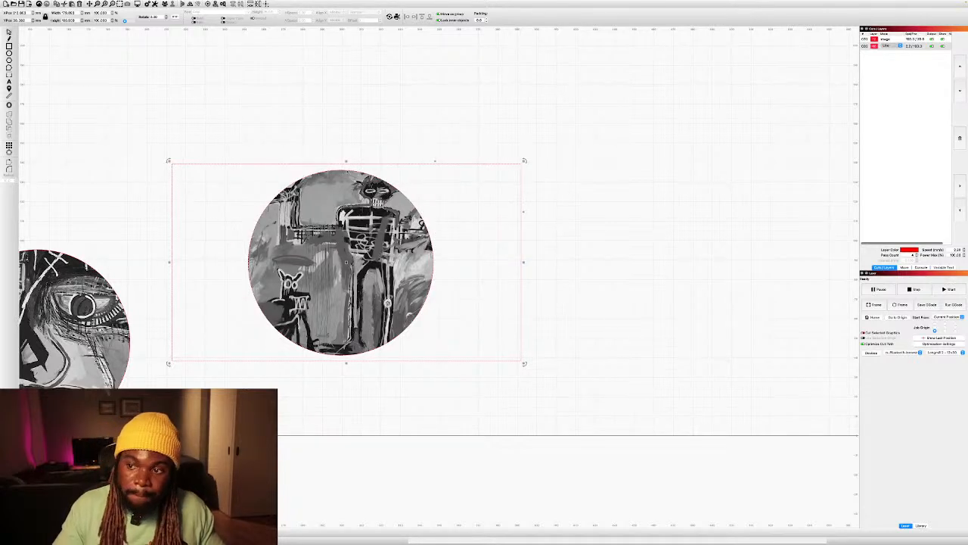
Group the masked skeleton-and-dog painting with its circle and move it down toward the work area's lower edge.
right_click(401, 177)
click(427, 217)
drag(450, 198, 431, 241)
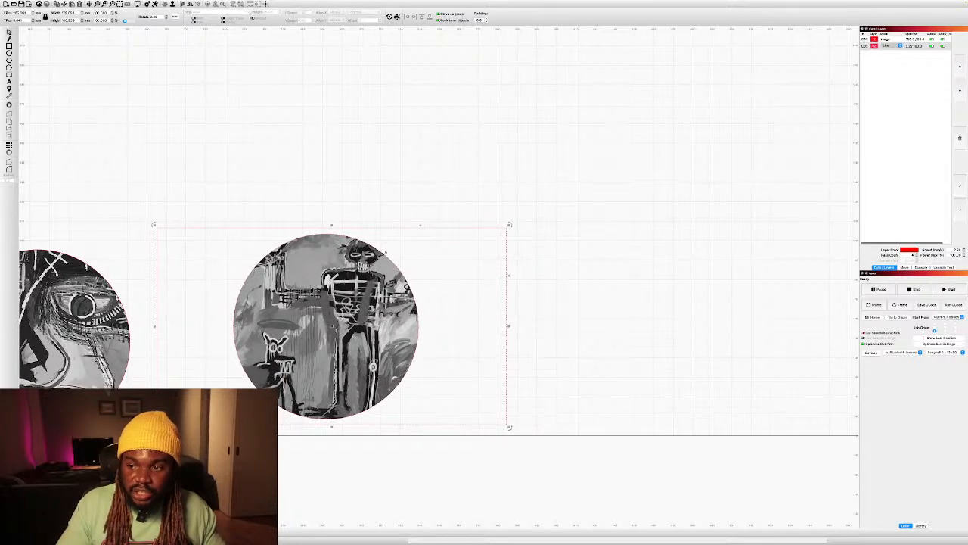
Ungroup the masked painting and reposition the image and its circle slightly to reframe the skeleton and dog.
right_click(393, 257)
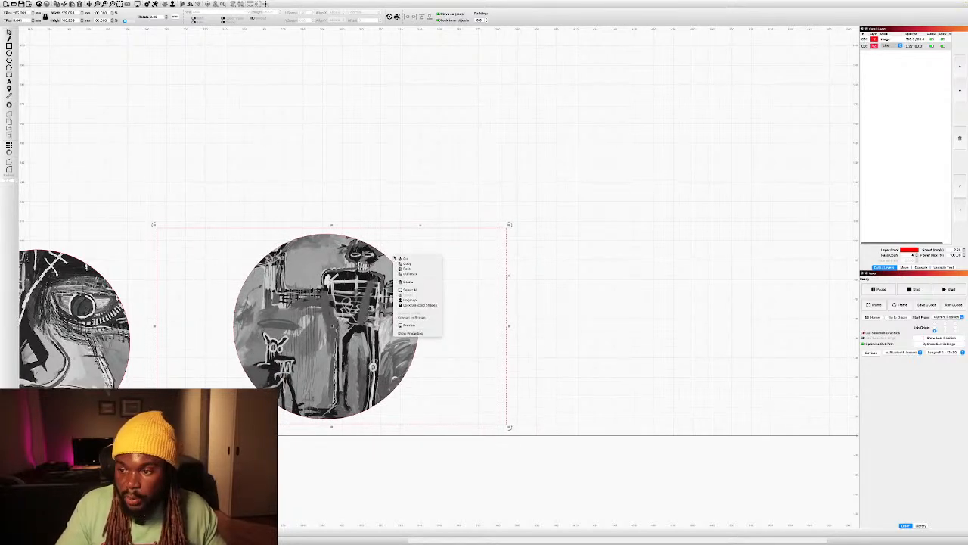
click(412, 300)
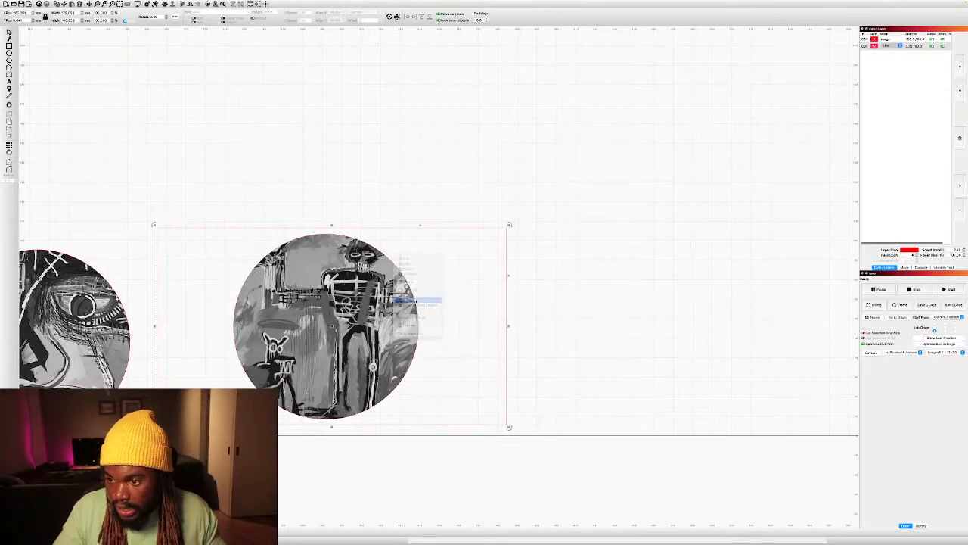
click(384, 233)
click(394, 262)
mouse_move(394, 263)
mouse_down()
mouse_move(406, 258)
mouse_move(388, 237)
mouse_move(382, 283)
mouse_move(407, 234)
mouse_move(384, 260)
mouse_move(364, 232)
mouse_move(414, 241)
mouse_move(404, 247)
mouse_up()
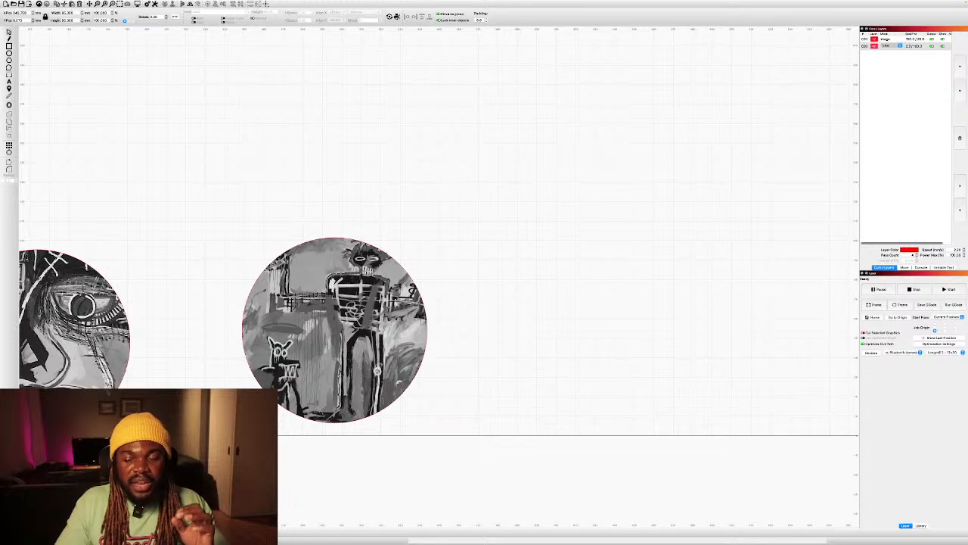
mouse_move(390, 252)
mouse_down()
mouse_move(456, 232)
mouse_move(385, 215)
mouse_move(371, 250)
mouse_move(382, 249)
mouse_up()
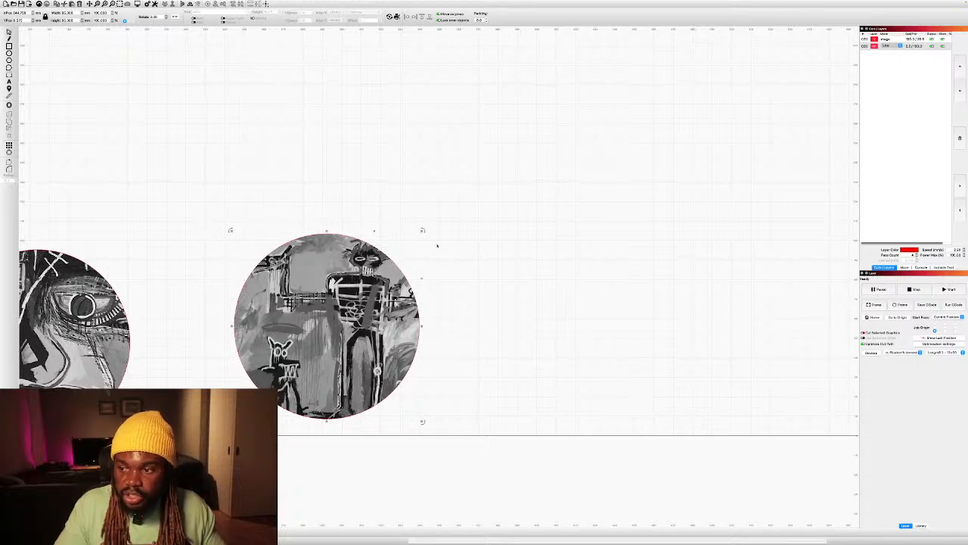
Group the skeleton-and-dog image with its circle and place it directly beside the round face image, level with the other two.
click(437, 245)
right_click(437, 246)
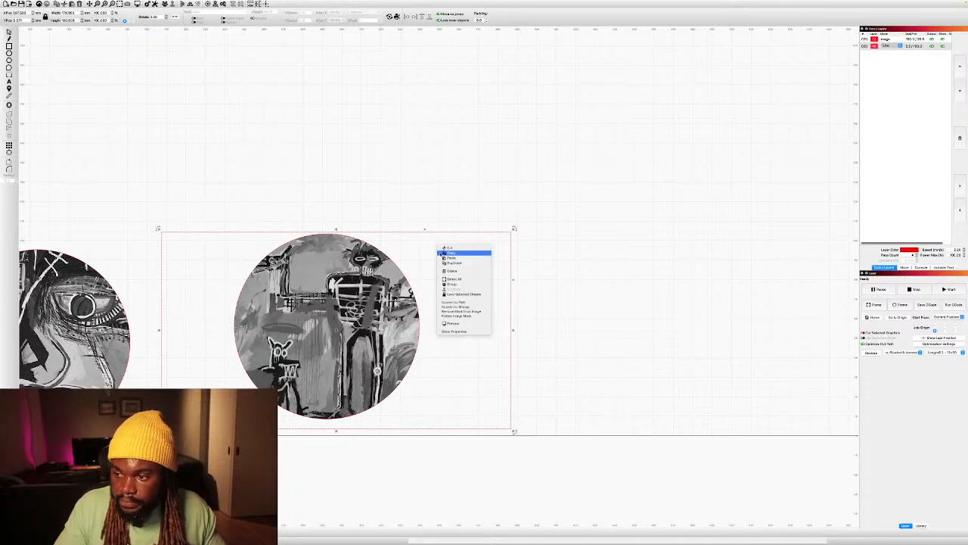
click(454, 284)
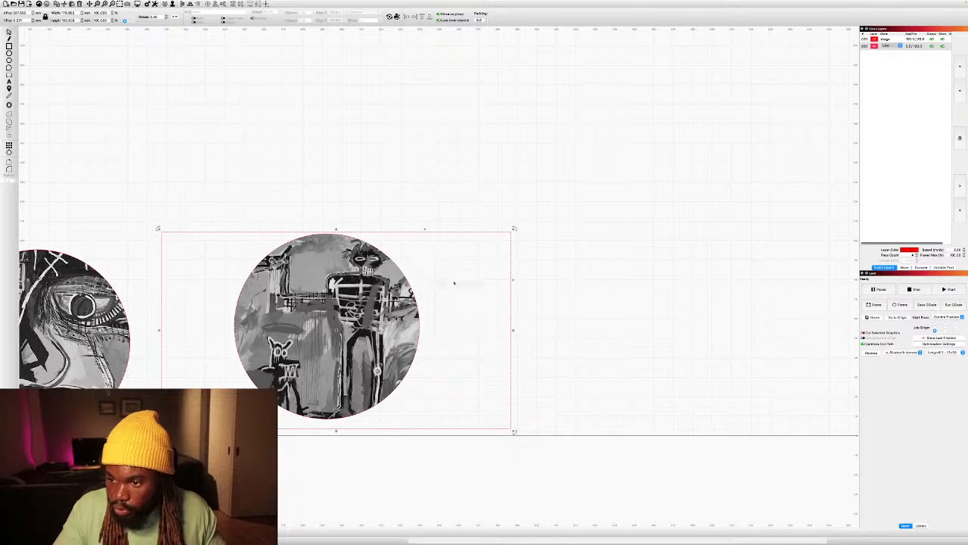
drag(429, 261, 326, 276)
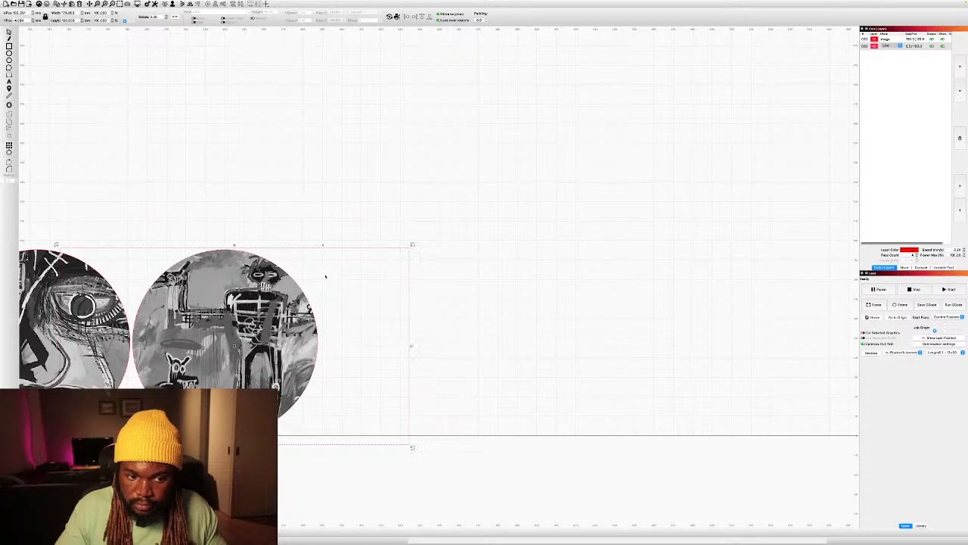
scroll(270, 259, down, 4)
drag(211, 209, 393, 214)
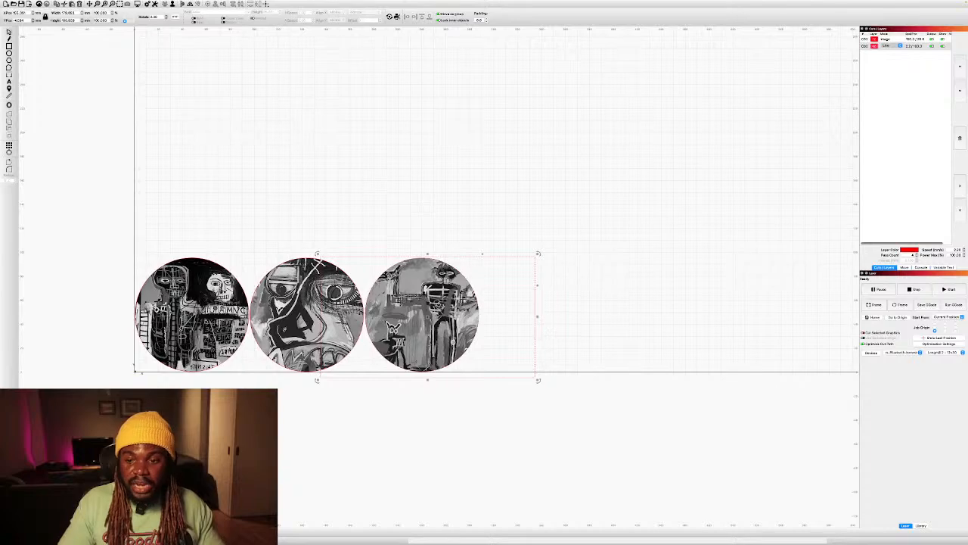
scroll(273, 264, up, 3)
scroll(242, 219, down, 2)
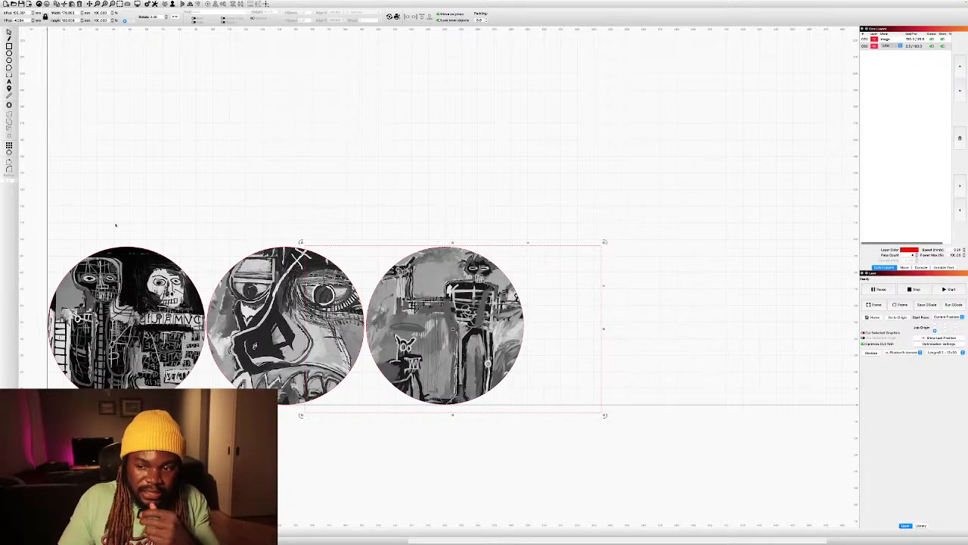
key(Escape)
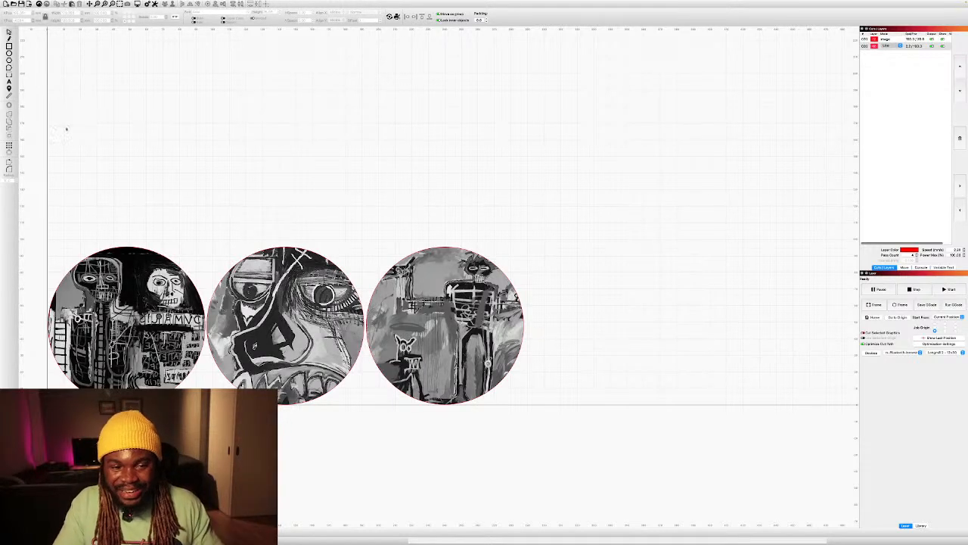
Delete the first round image and the round face image with their circles, keeping only the skeleton-and-dog one.
key(ctrl+a)
click(133, 243)
click(133, 247)
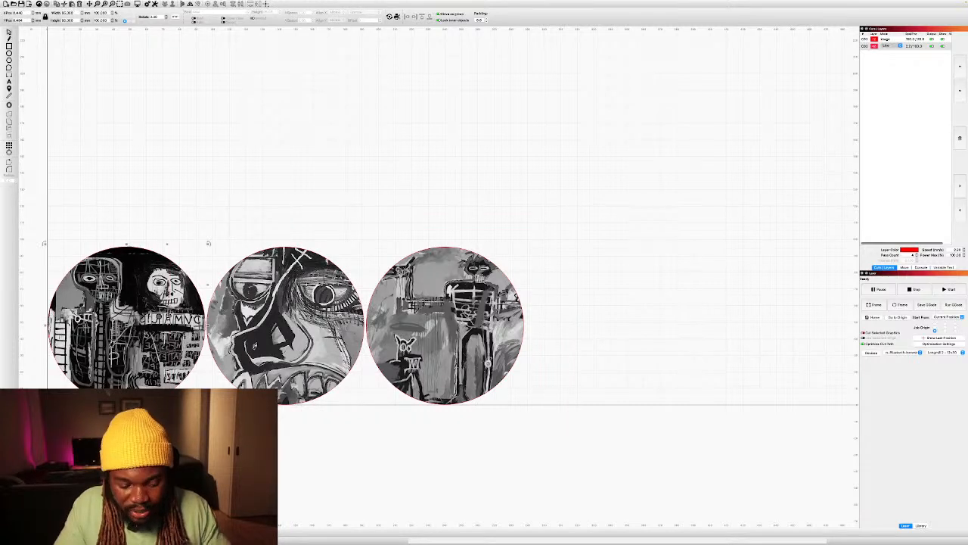
key(Delete)
key(ctrl+z)
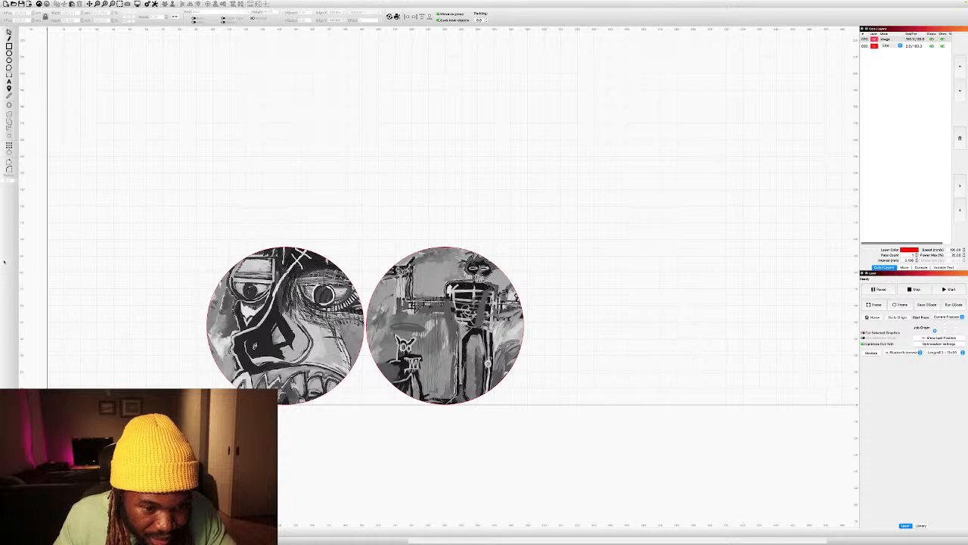
key(ctrl+a)
key(Delete)
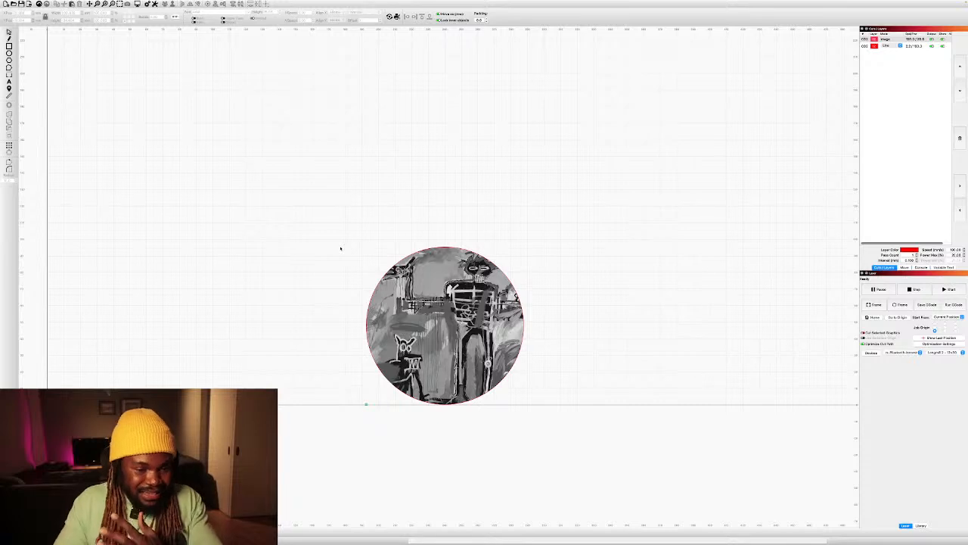
Move the round skeleton-and-dog image into the work area's lower-left corner, near the origin.
click(428, 284)
drag(453, 329, 133, 330)
scroll(113, 340, up, 5)
scroll(310, 333, down, 5)
scroll(195, 392, up, 12)
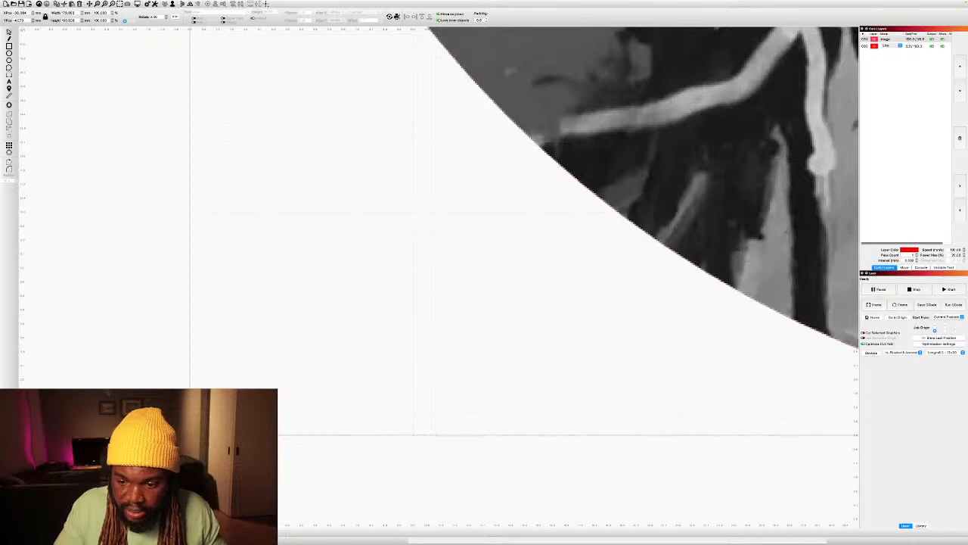
drag(681, 152, 675, 160)
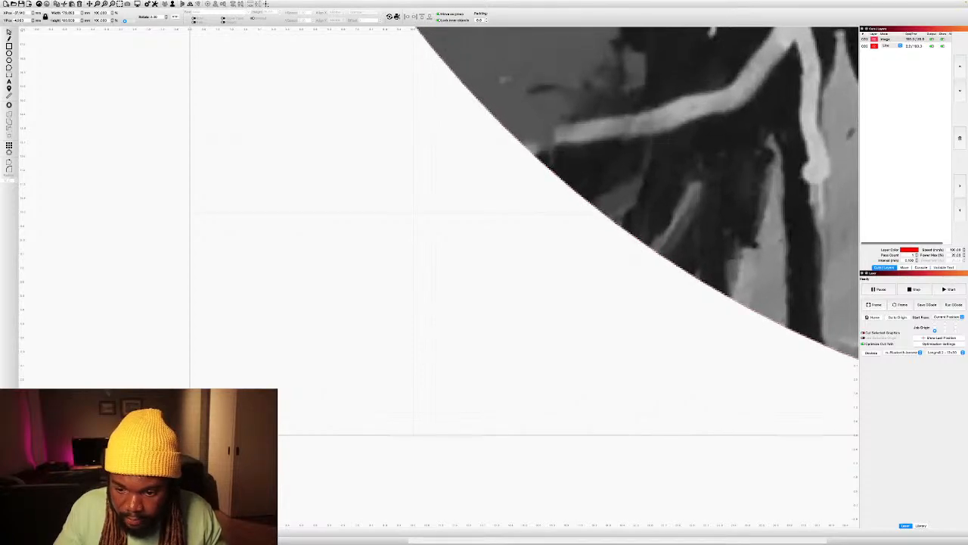
Nudge the round image in small steps until its circle sits flush with the work area's left and lower boundaries.
scroll(573, 102, down, 5)
scroll(573, 102, down, 4)
scroll(430, 226, up, 7)
scroll(430, 226, up, 5)
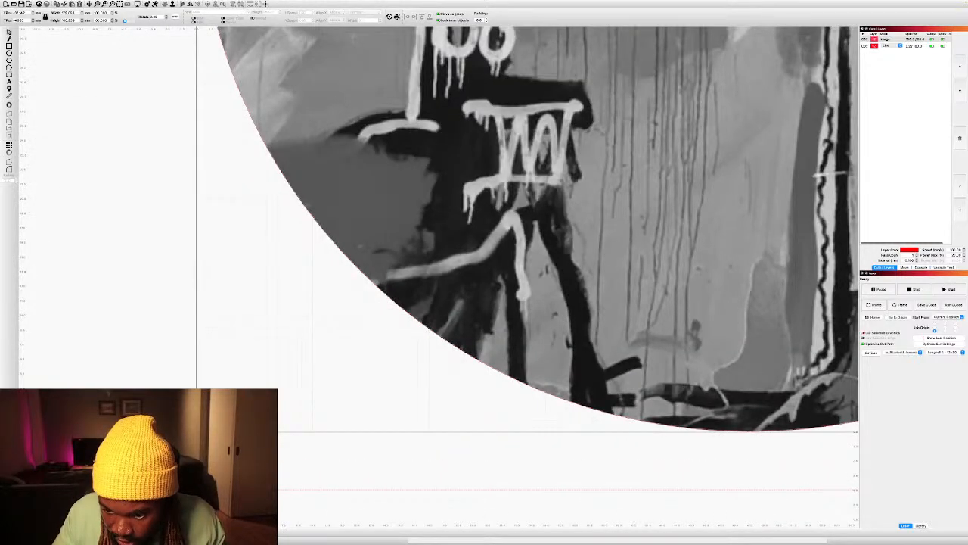
key(Left)
key(Right)
key(Right)
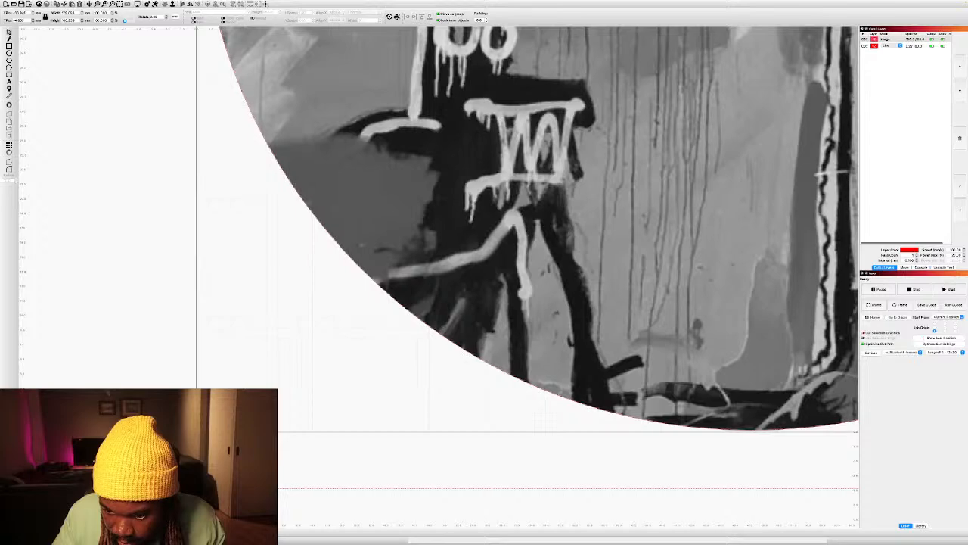
key(Left)
key(Left)
key(Right)
key(Left)
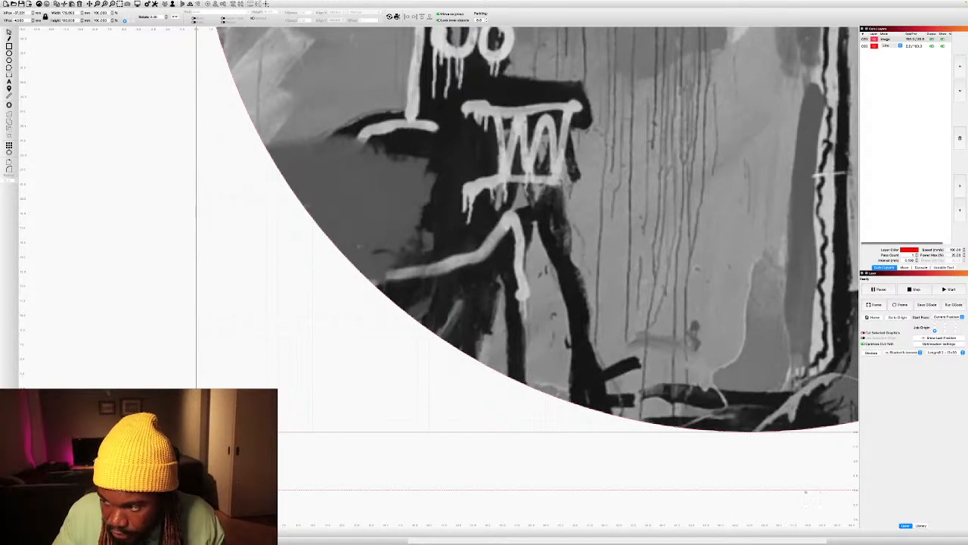
scroll(239, 406, down, 7)
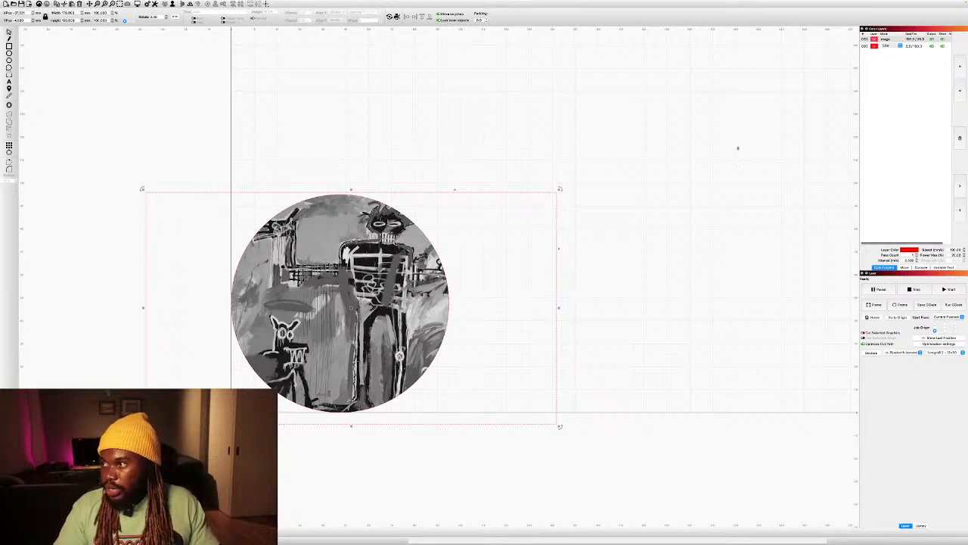
Lower the image layer's engraving speed and set its maximum power to 30%.
double_click(913, 39)
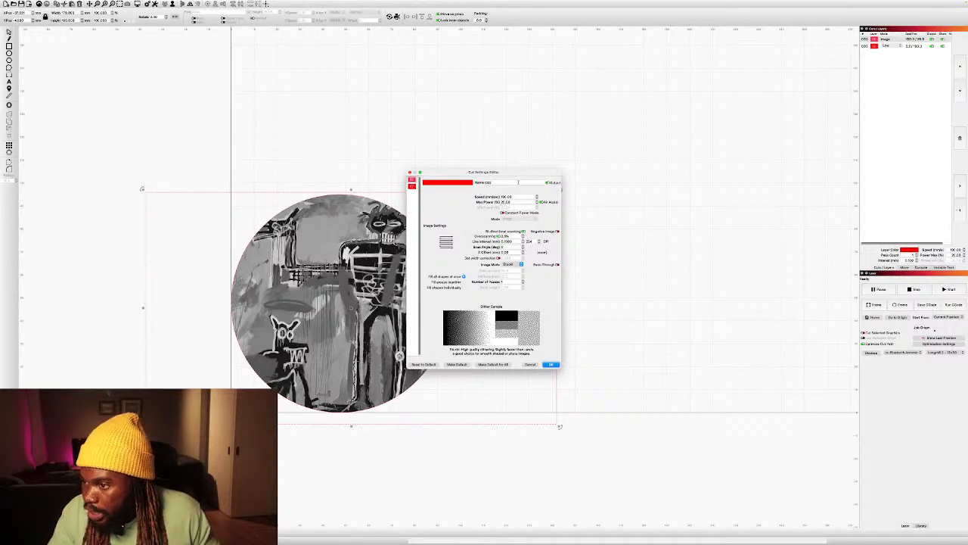
double_click(511, 196)
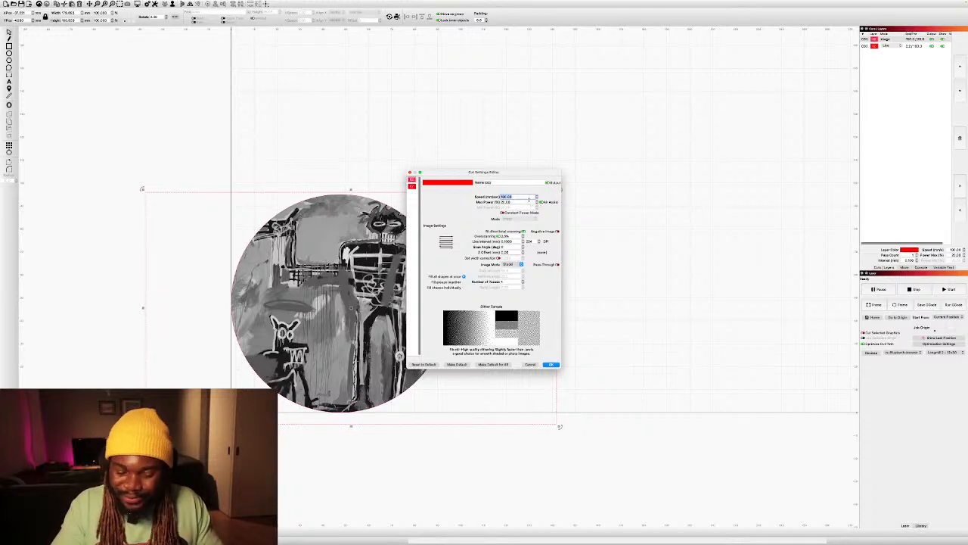
text(2)
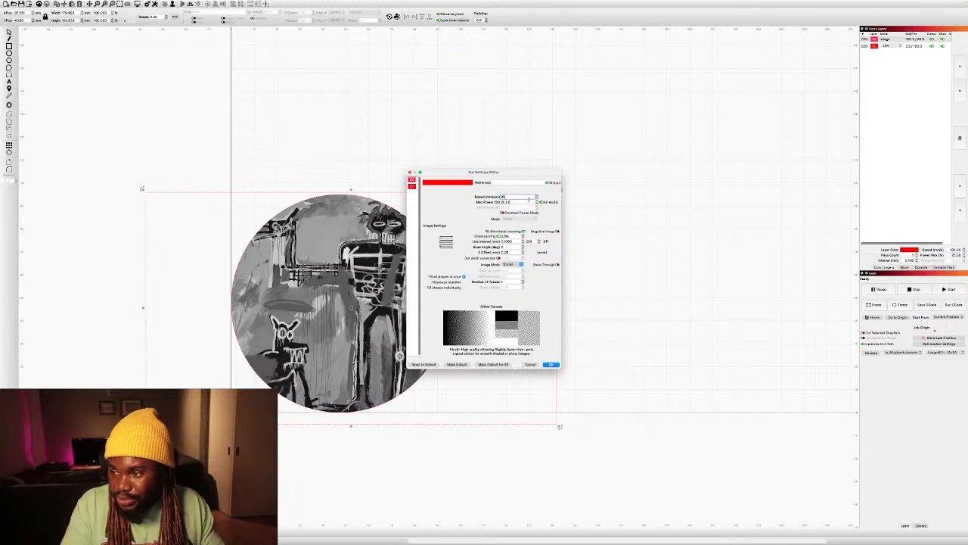
text(0)
key(Tab)
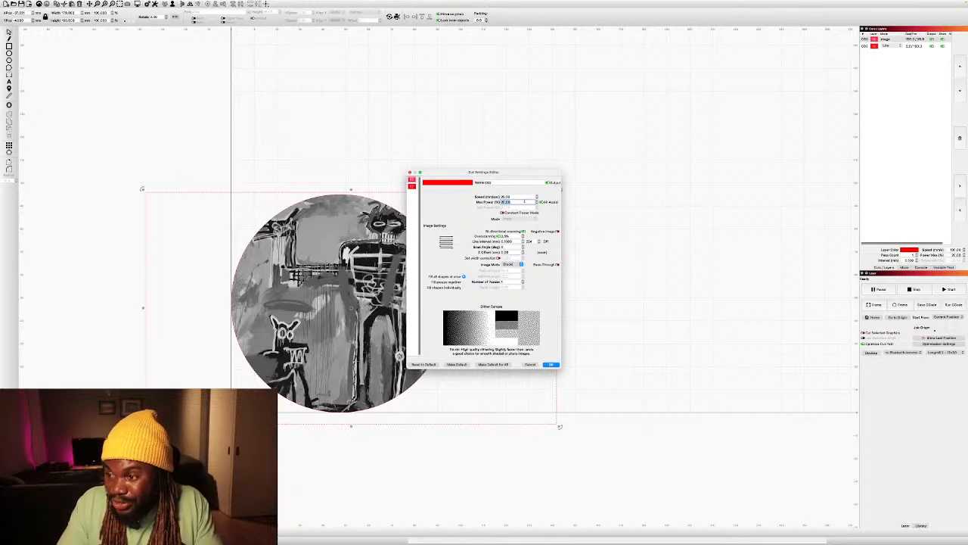
text(30)
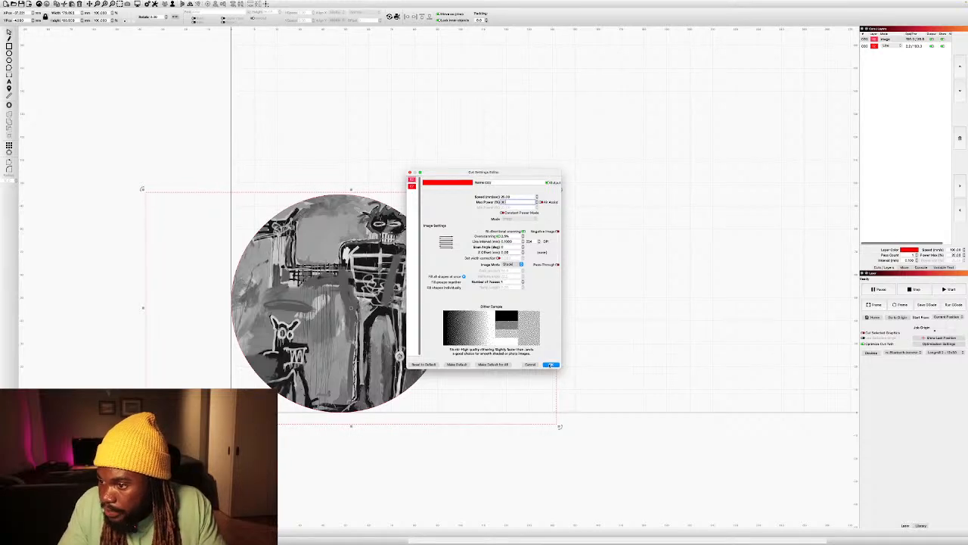
click(549, 365)
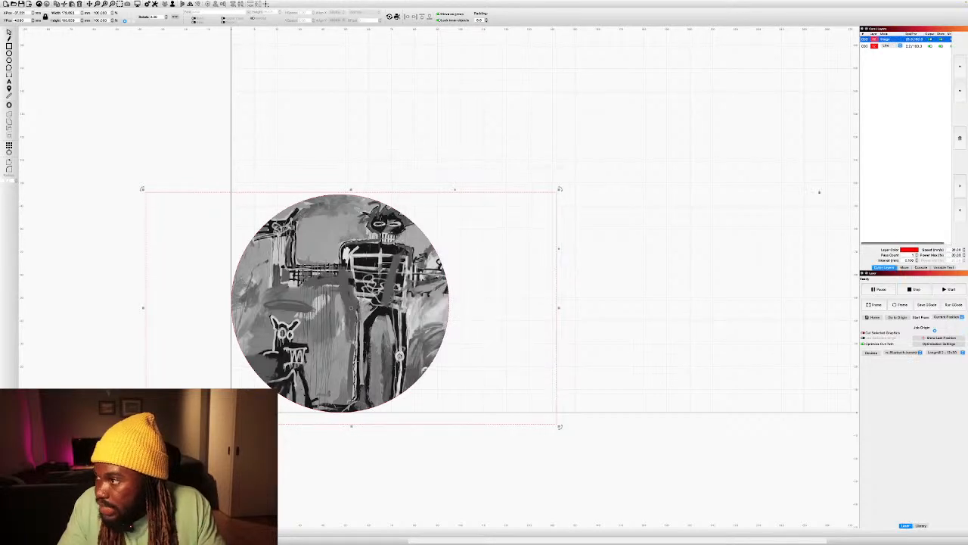
Set the line layer's Z step per pass to 0.80 mm and apply its cut settings.
double_click(916, 47)
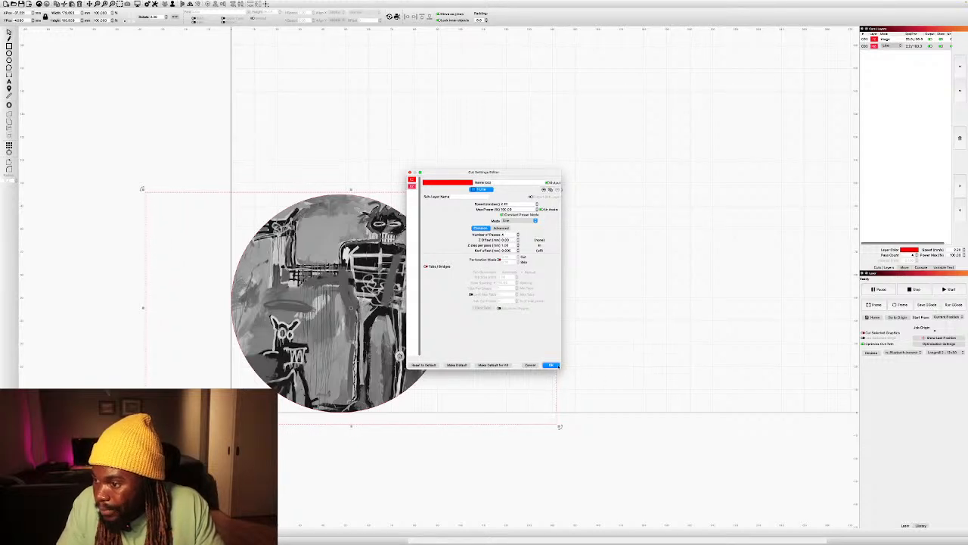
click(506, 245)
drag(509, 245, 500, 245)
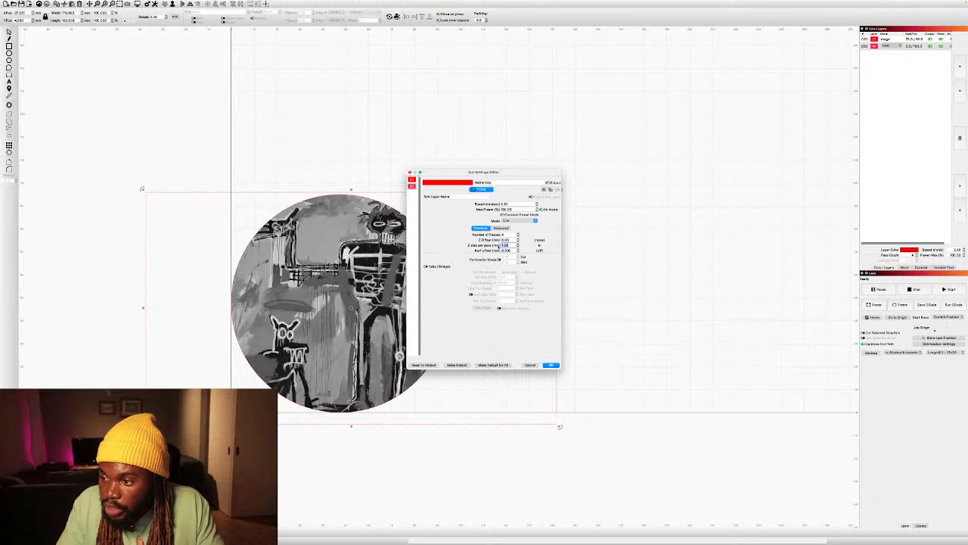
text(0.75)
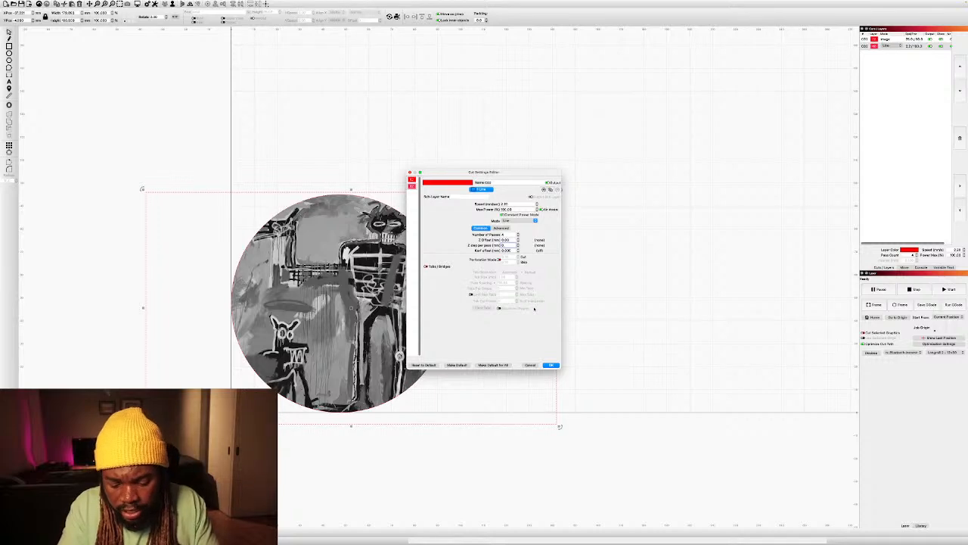
text(80)
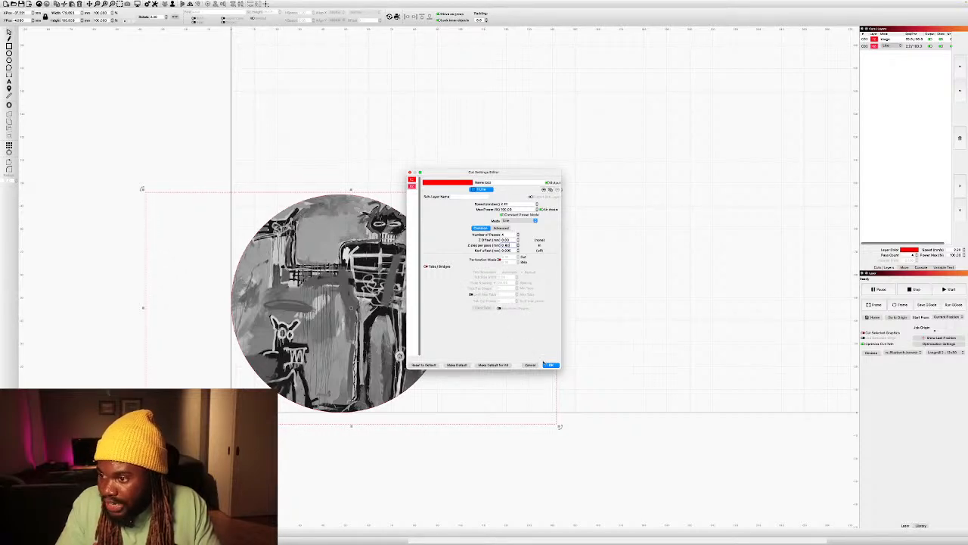
click(551, 365)
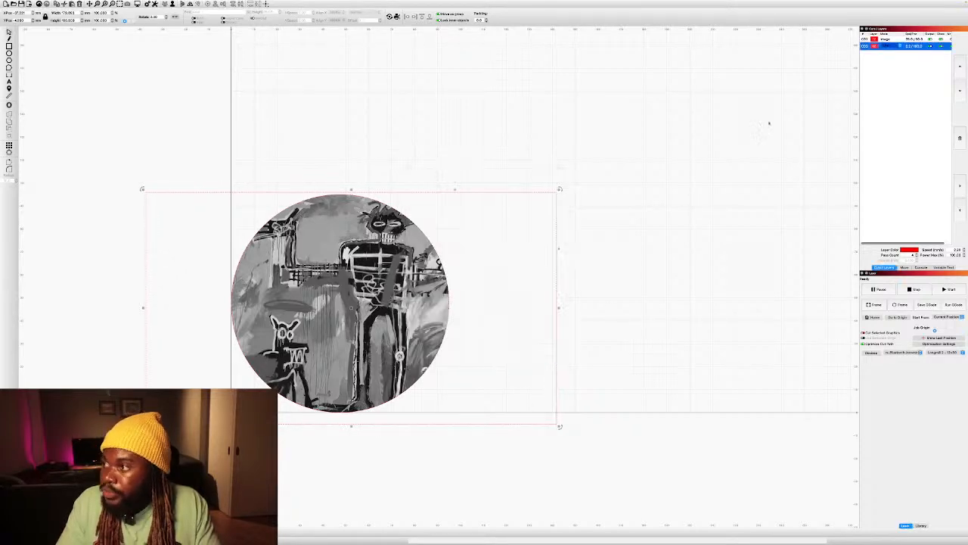
Review the cut settings of the line layer and of the image layer.
double_click(918, 47)
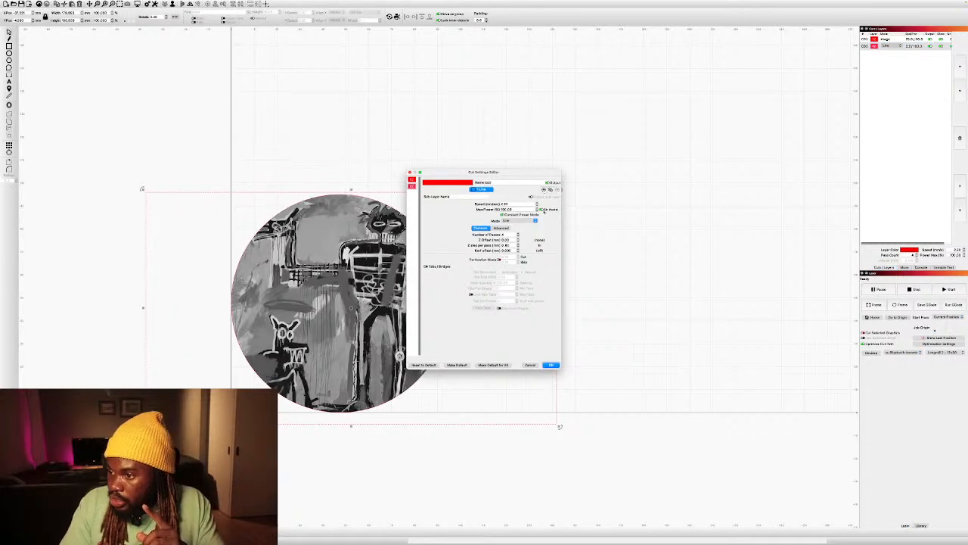
click(551, 365)
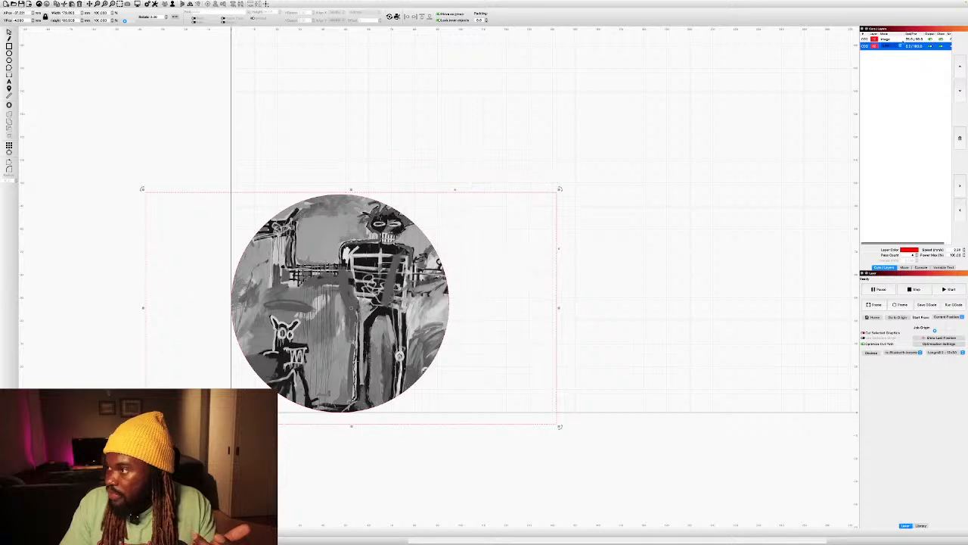
double_click(907, 46)
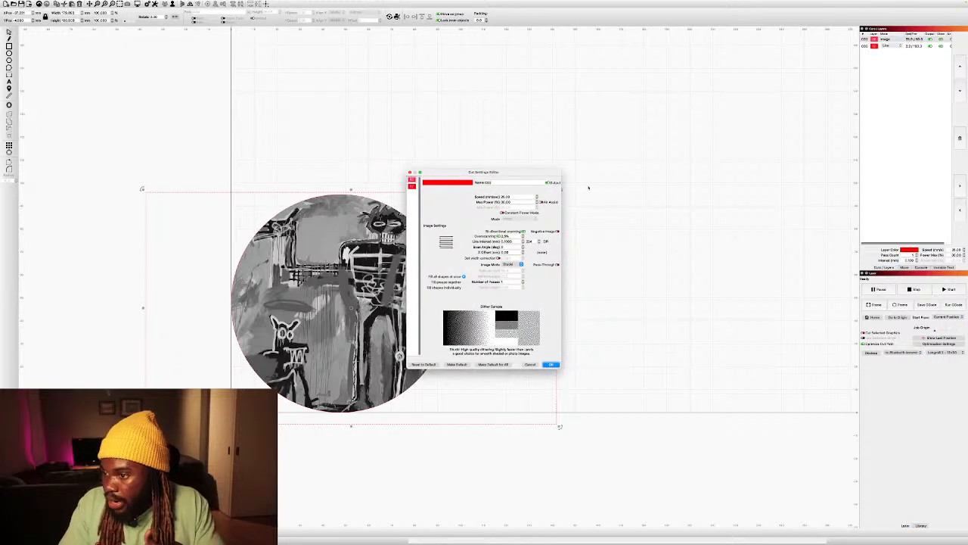
click(551, 365)
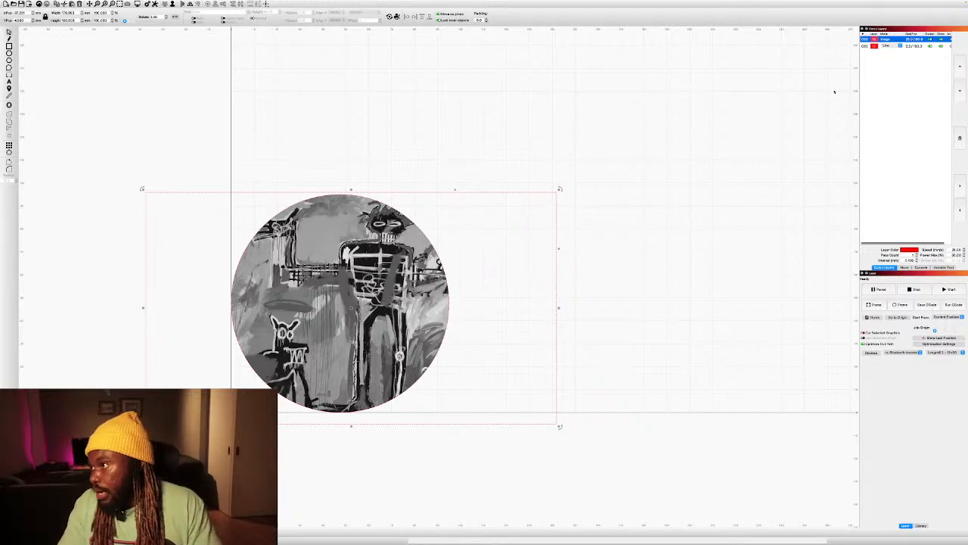
Move the line layer above the image layer in the cut order and put it back below.
click(918, 47)
drag(918, 47, 918, 40)
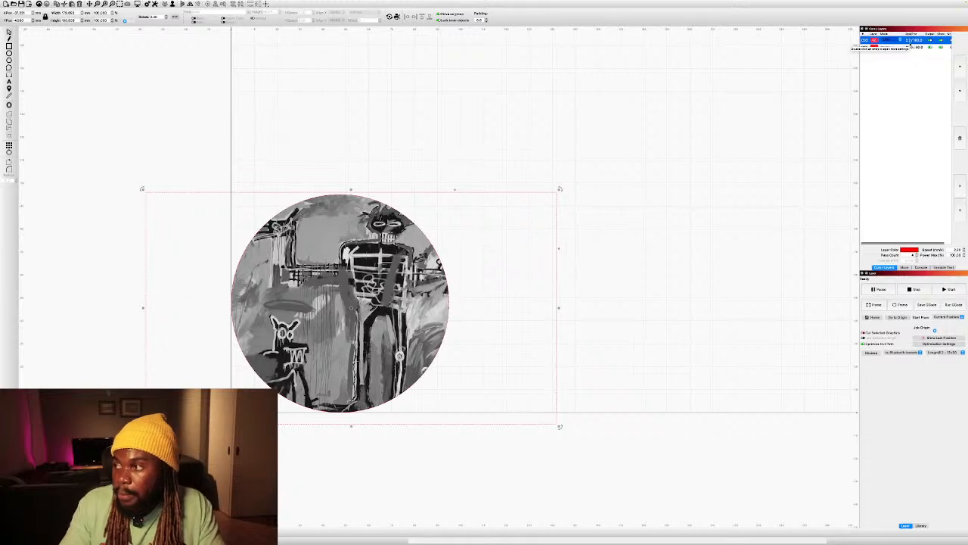
drag(910, 40, 910, 52)
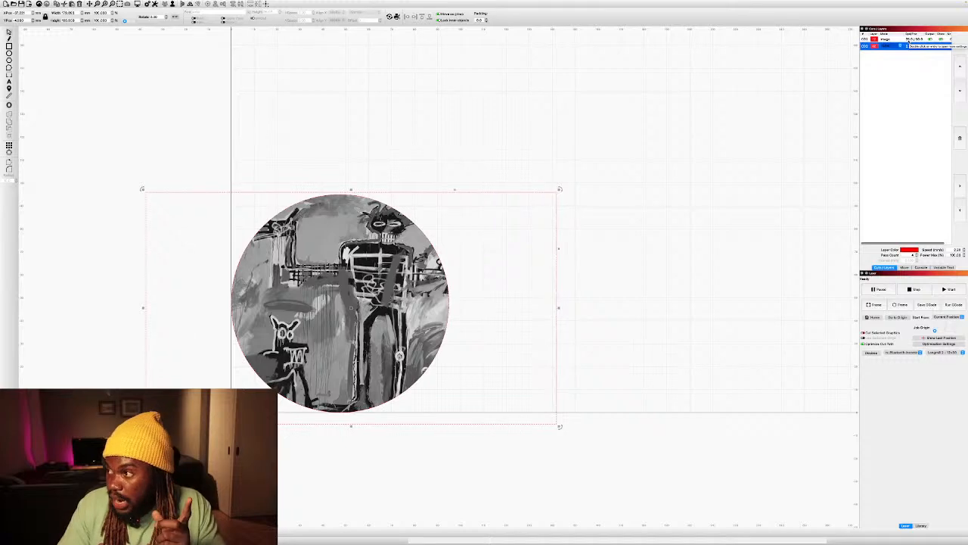
Recheck the image layer's engraving settings and adjust the line layer's number of passes.
double_click(907, 44)
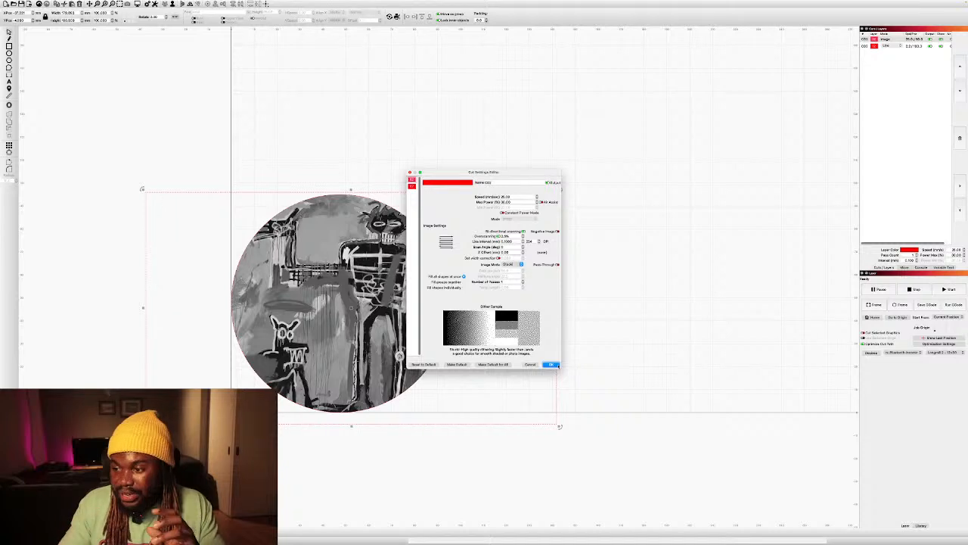
click(552, 365)
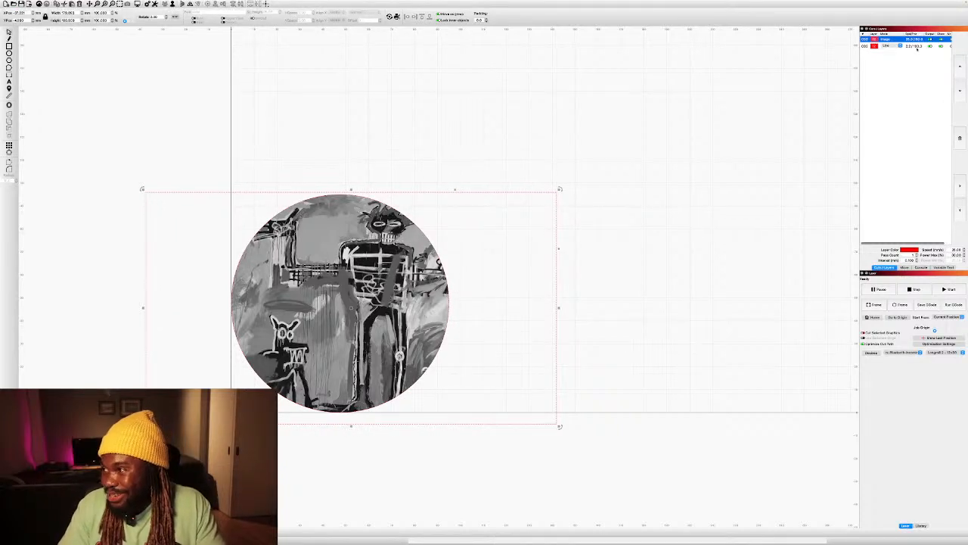
double_click(916, 47)
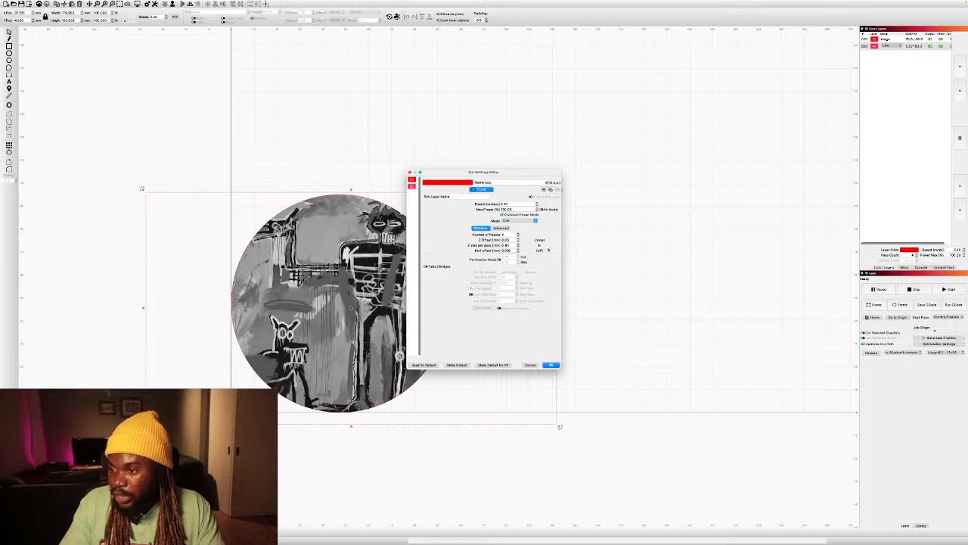
click(518, 233)
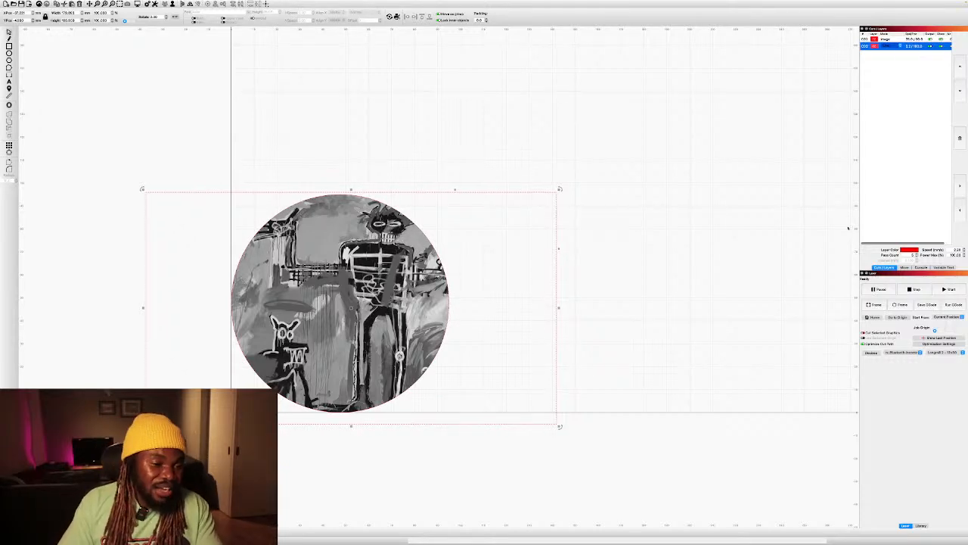
Save the coaster job as a G-code file under a name starting with "bas".
click(928, 305)
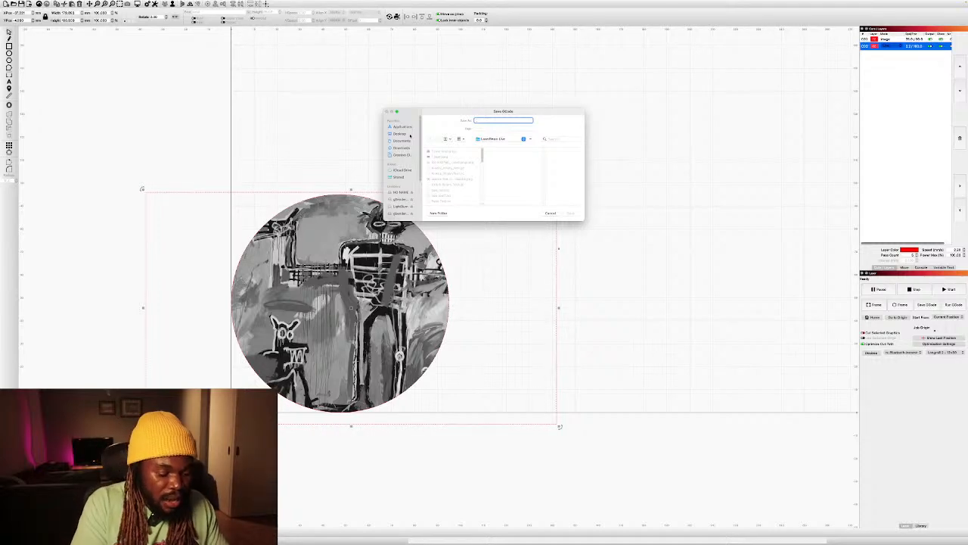
text(bas)
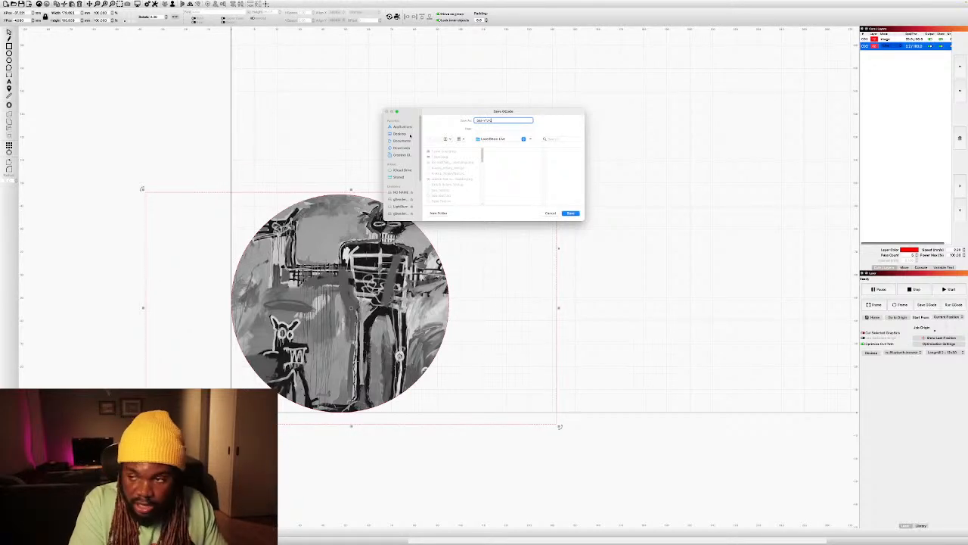
key(Return)
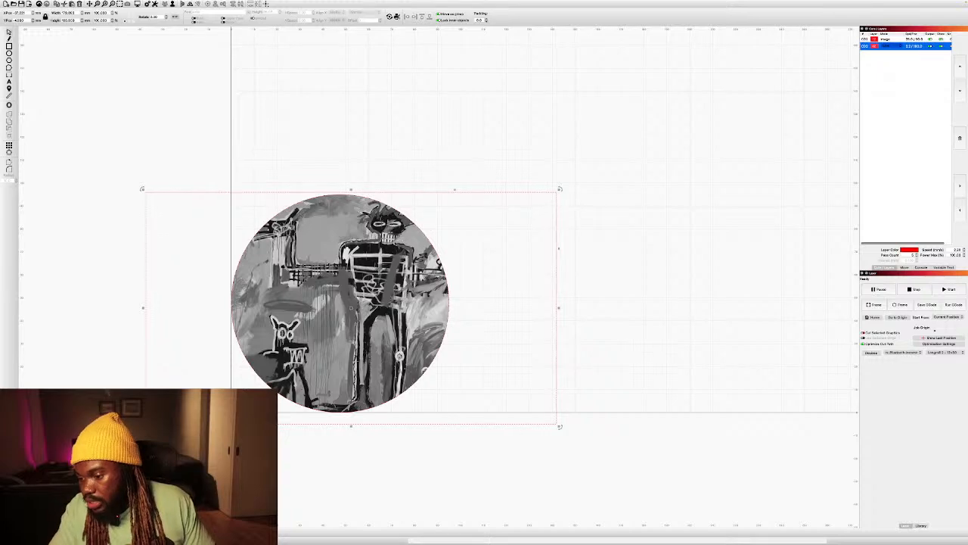
Switch to gSender and load the newly saved G-code file of the round coaster into the visualizer.
mouse_move(484, 534)
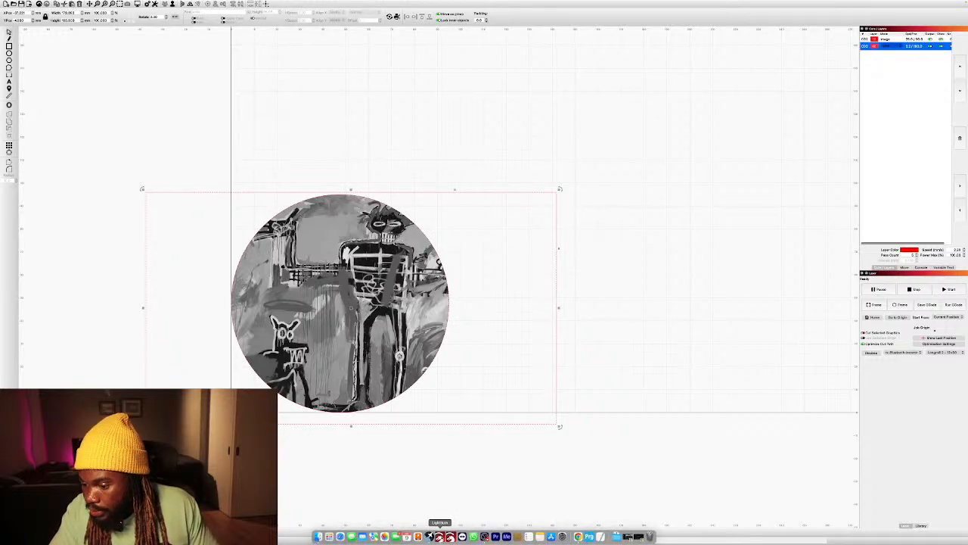
click(431, 537)
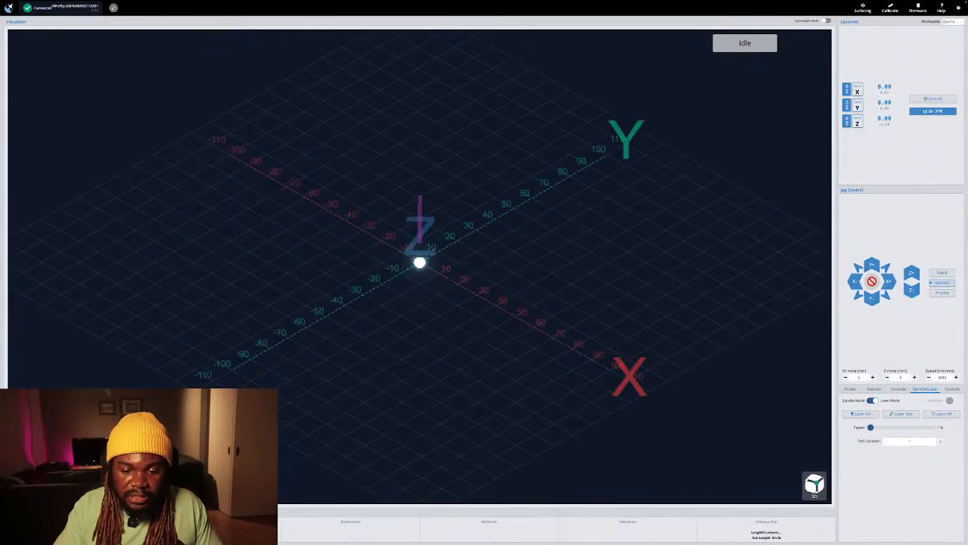
click(47, 487)
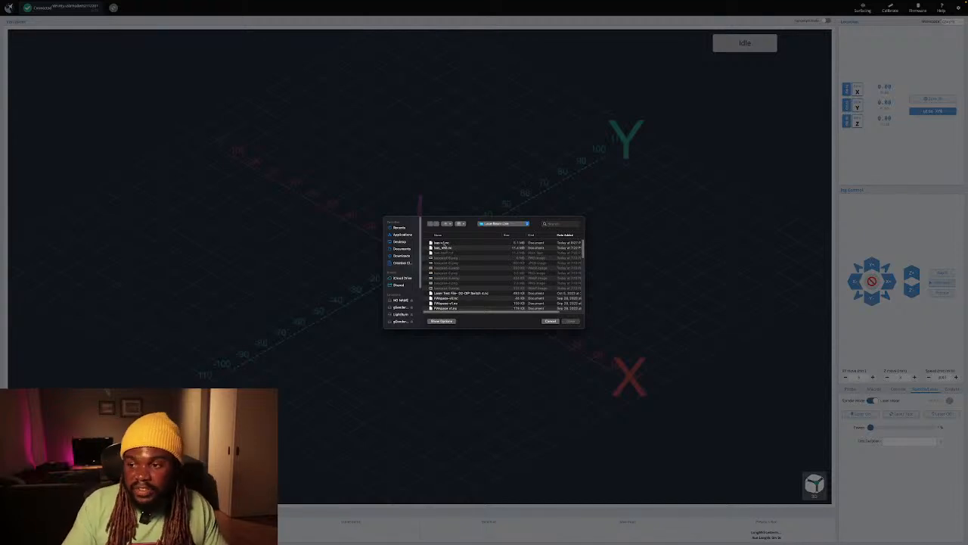
click(447, 242)
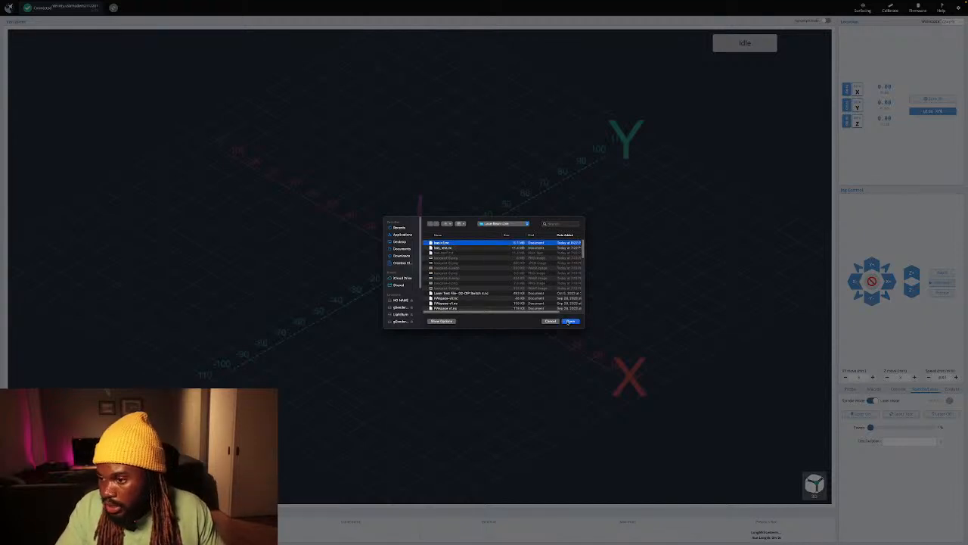
click(570, 321)
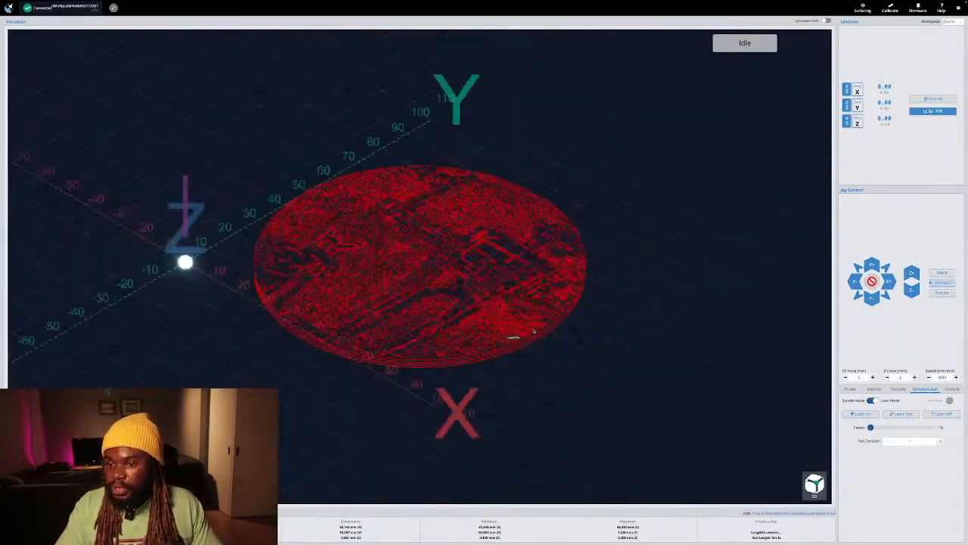
scroll(461, 288, down, 1)
drag(465, 305, 437, 424)
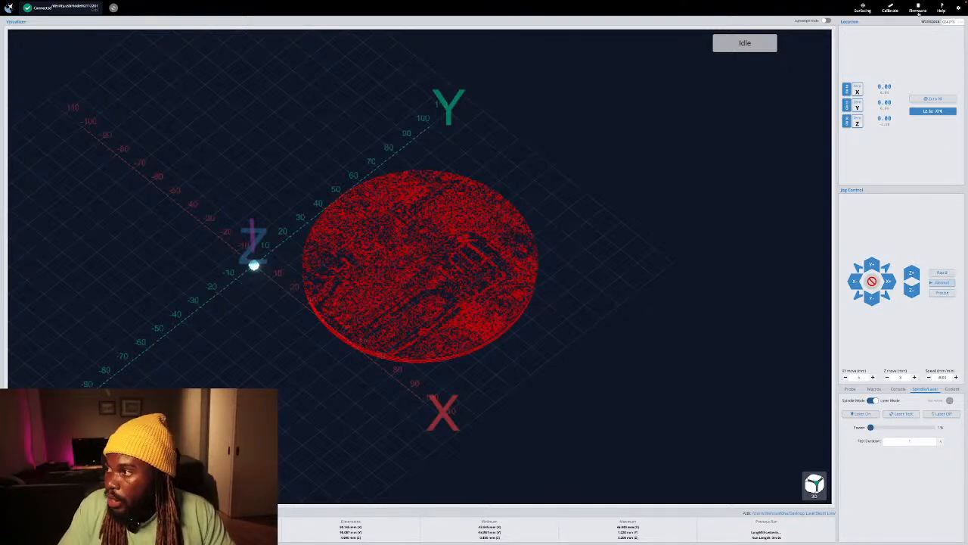
Check the maximum and minimum spindle speed and the laser-mode setting in the Firmware Tool.
click(917, 9)
scroll(483, 262, down, 10)
scroll(480, 263, up, 3)
scroll(478, 264, up, 2)
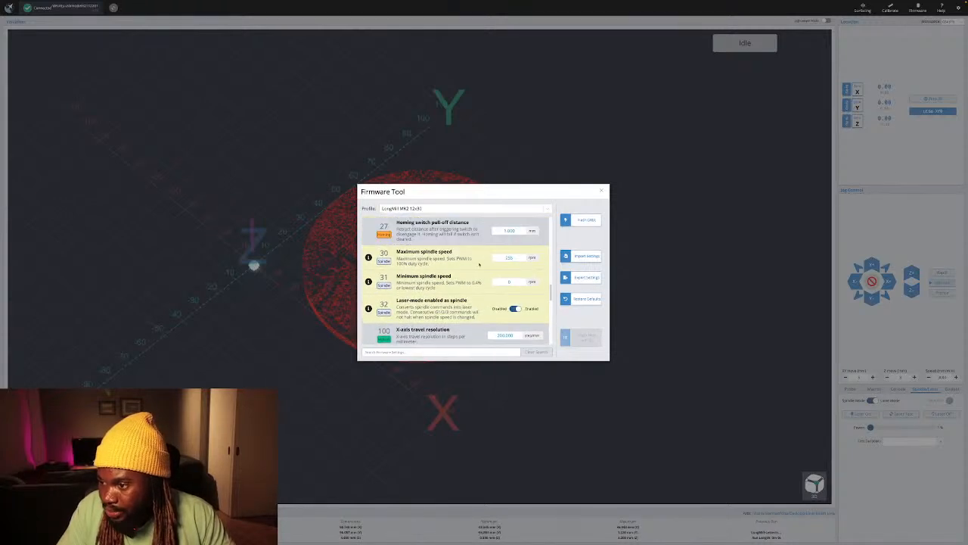
click(603, 191)
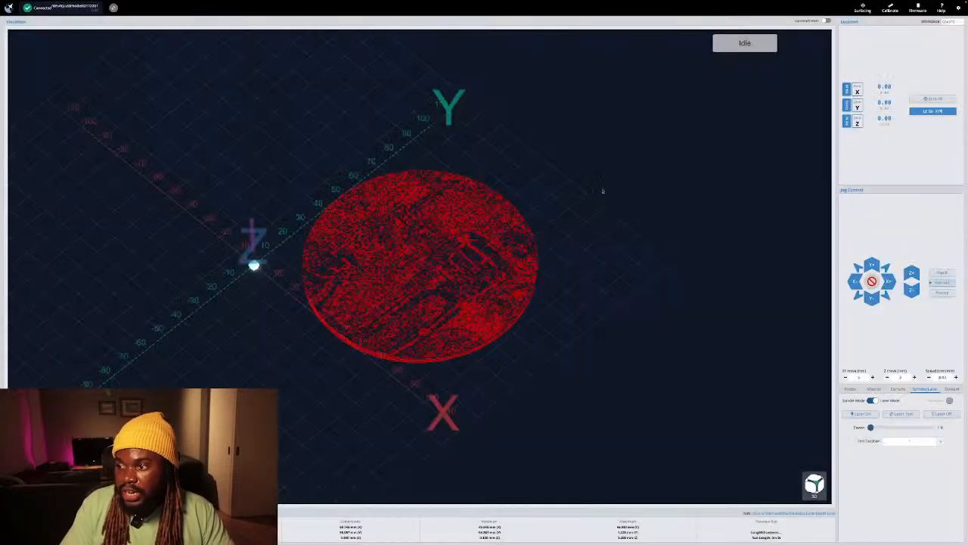